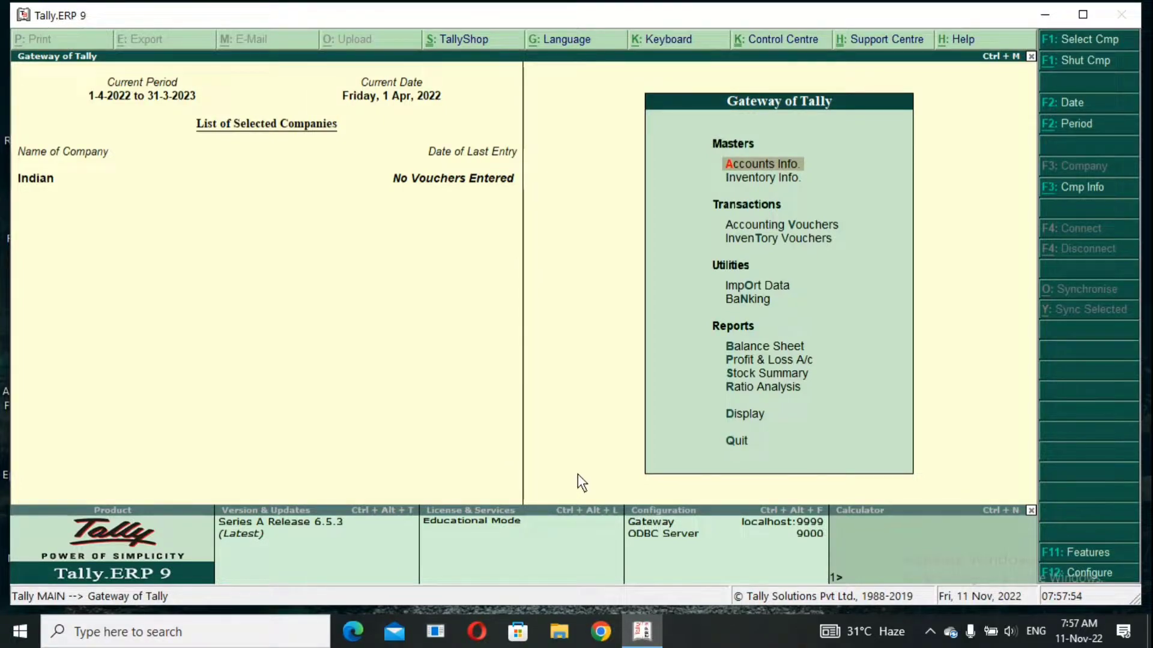
# Step: Open the voucher type options within the accounts information masters
pyautogui.press('Return')
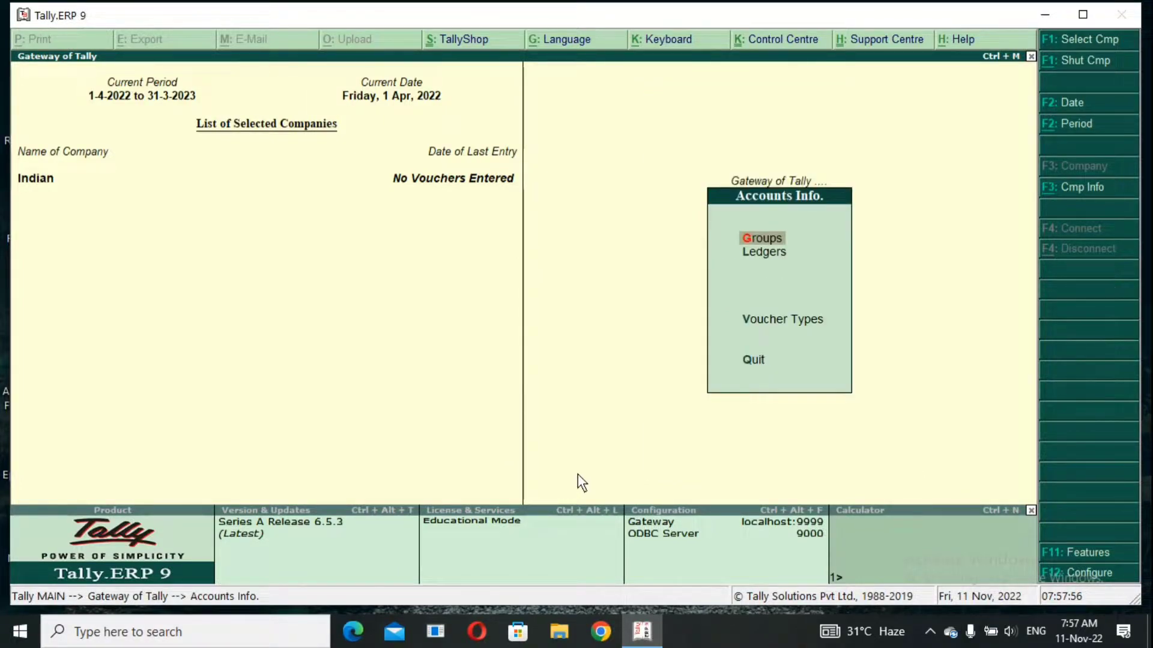
pyautogui.press('Down')
pyautogui.press('Down')
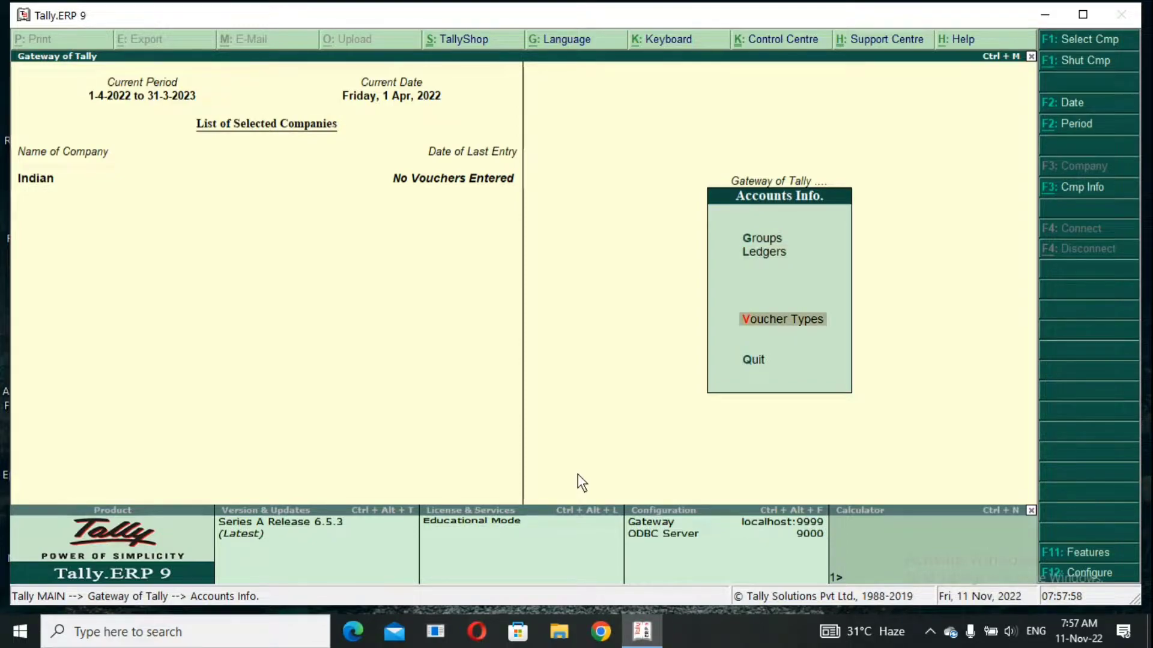
pyautogui.press('Return')
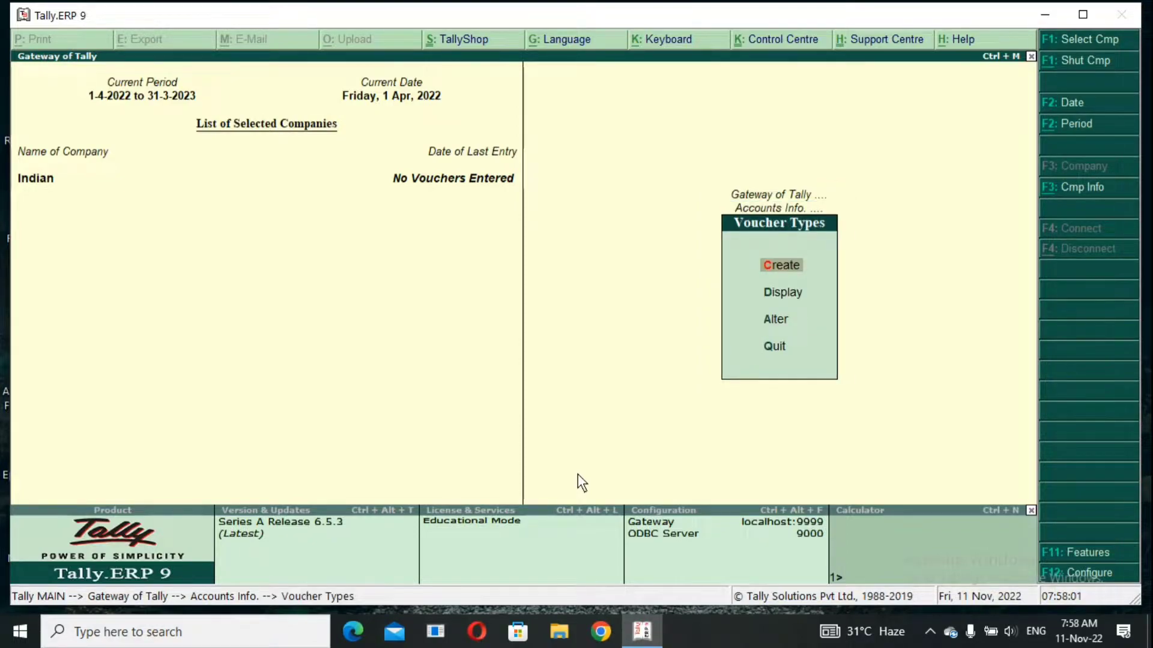
pyautogui.press('Down')
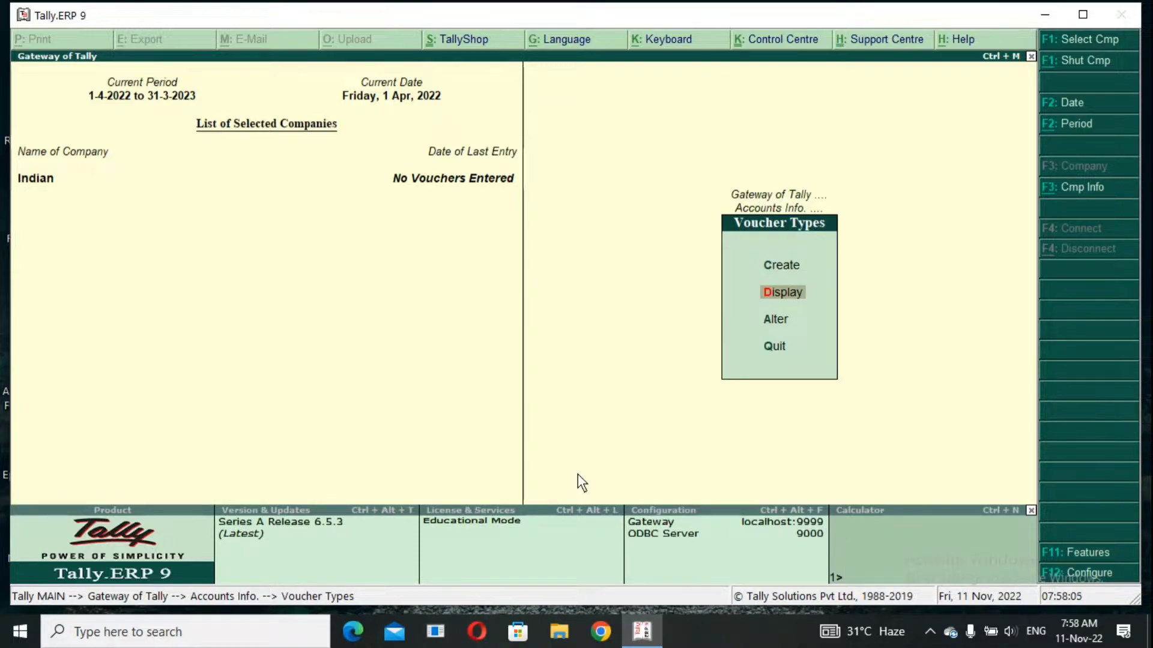
pyautogui.press('Down')
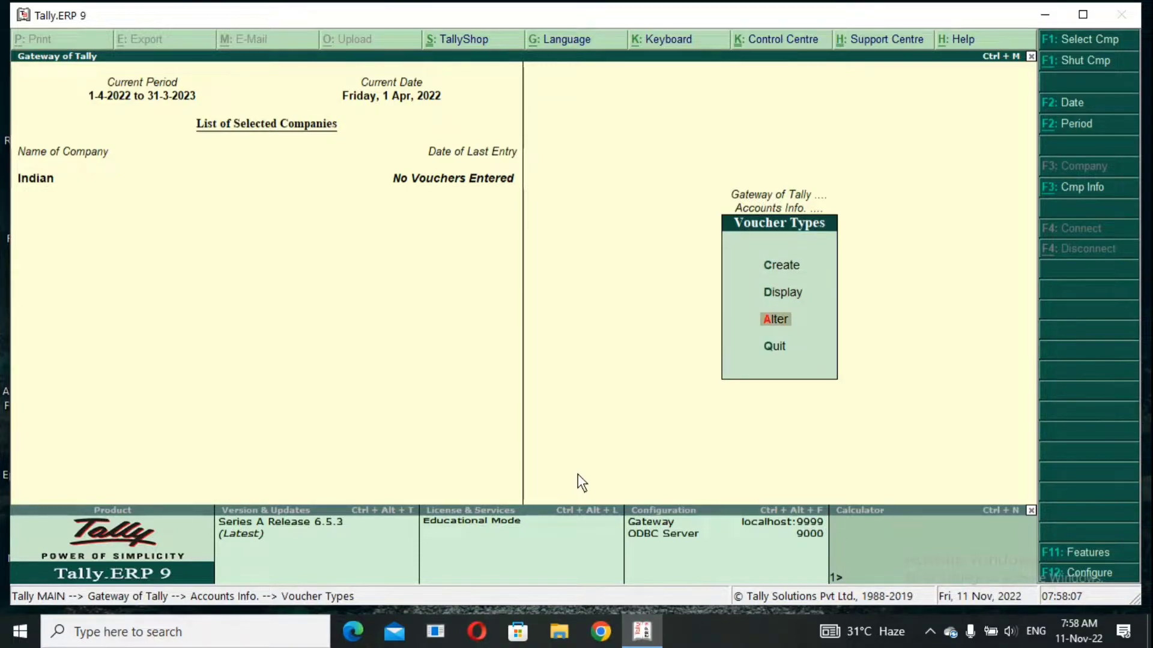
pyautogui.press('Return')
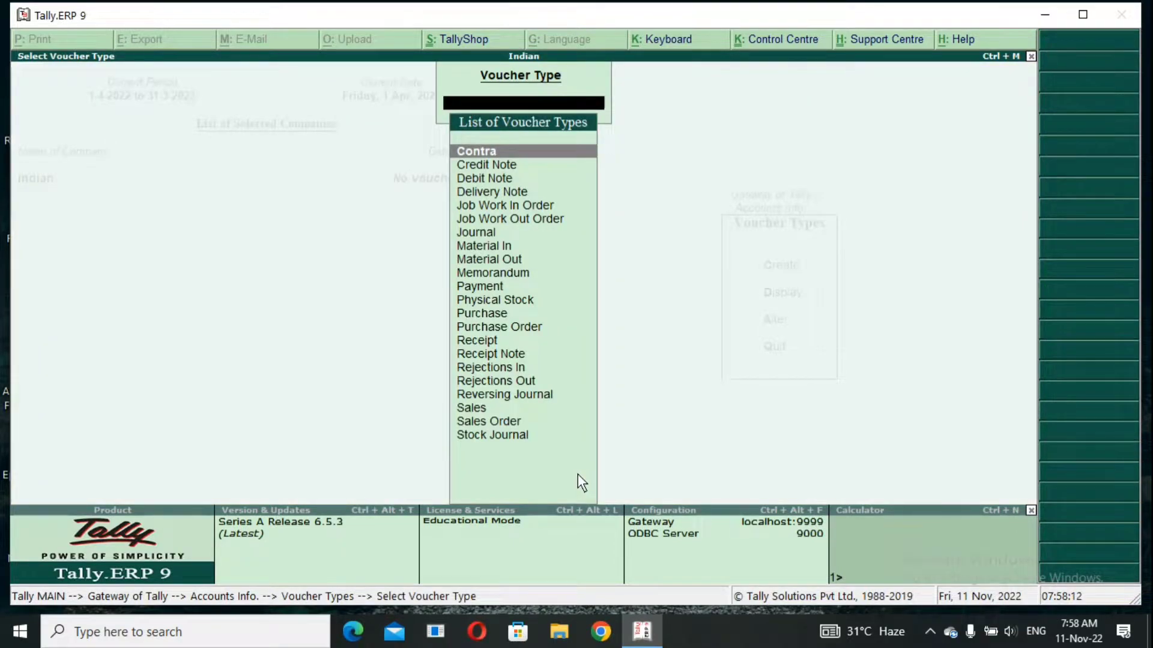
pyautogui.write('pt')
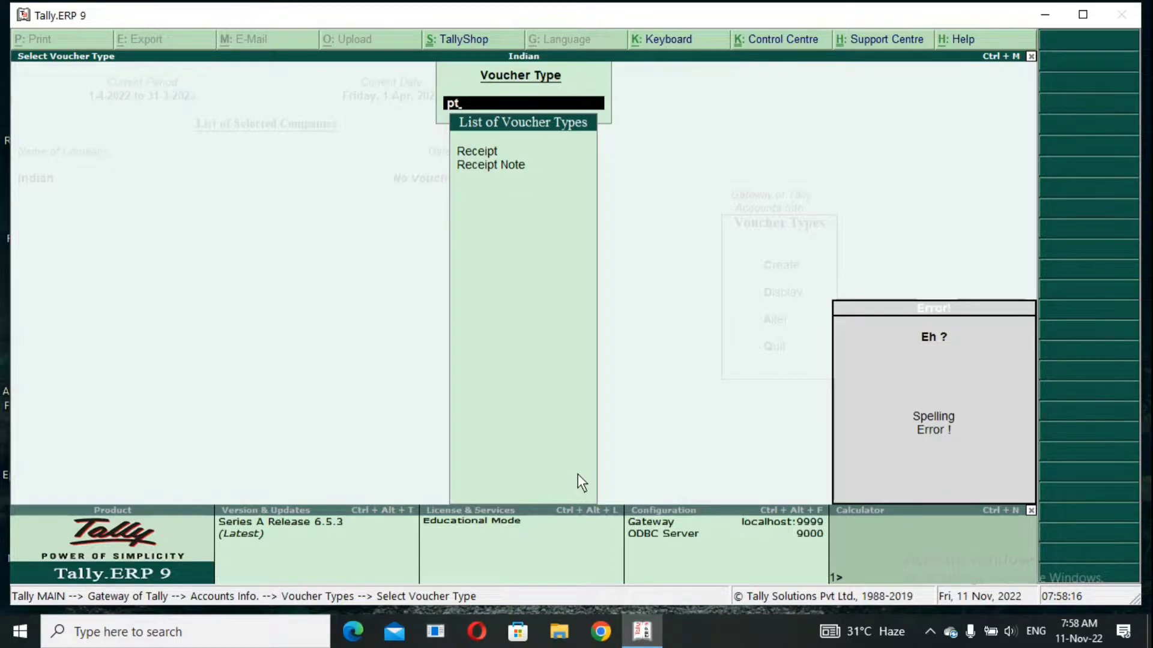
pyautogui.press('BackSpace')
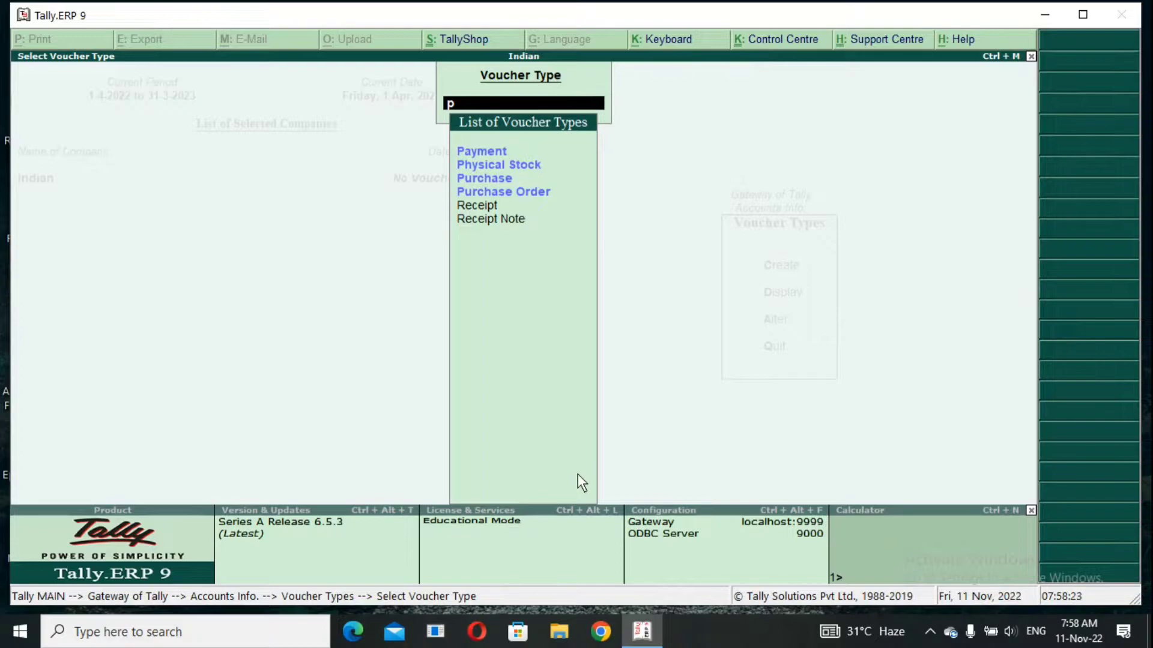
pyautogui.press('BackSpace')
pyautogui.press('Escape')
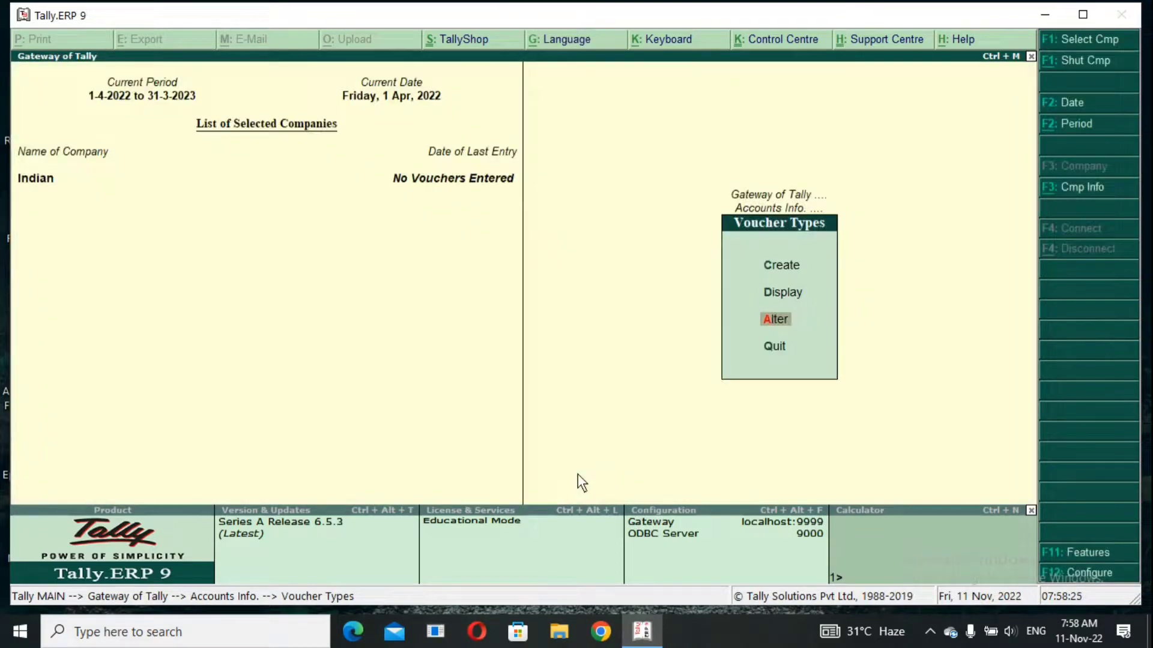
# Step: Start creating a new voucher type named Petty Cash and leave its alias blank
pyautogui.press('Up')
pyautogui.press('Up')
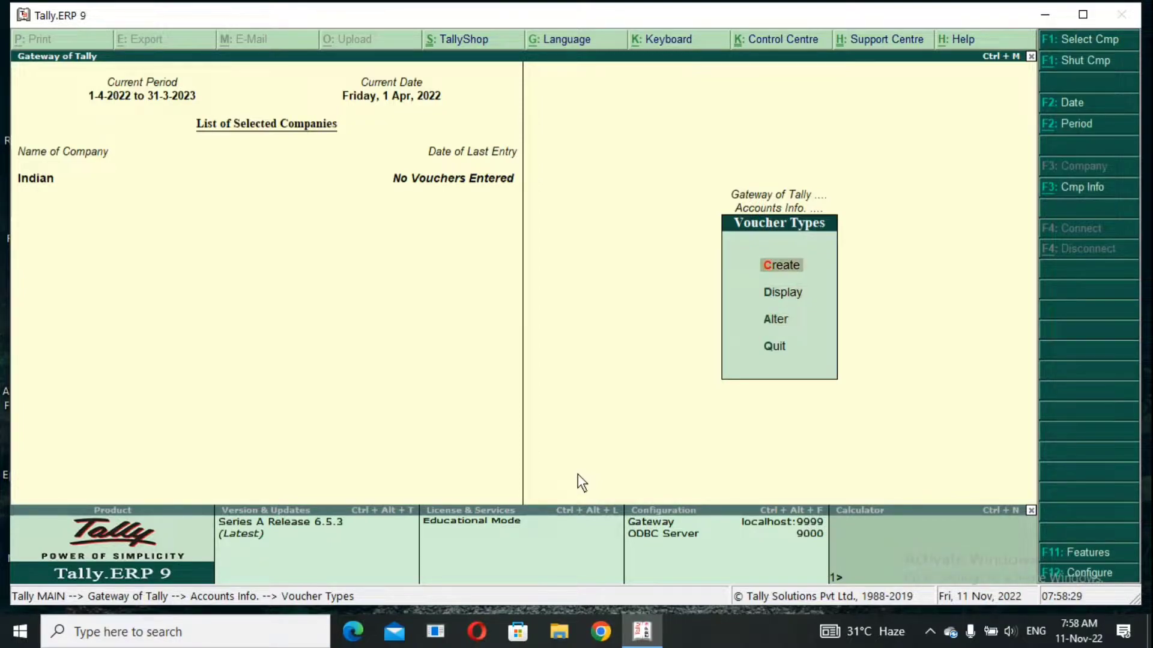
pyautogui.press('Return')
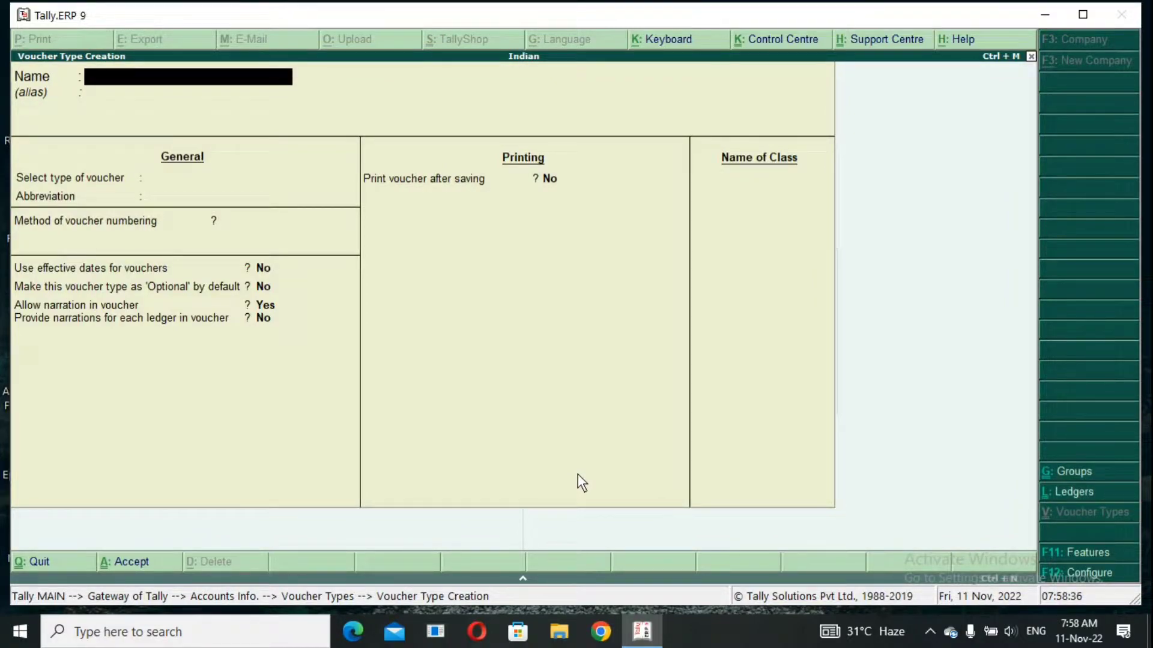
pyautogui.write('Petty Cash')
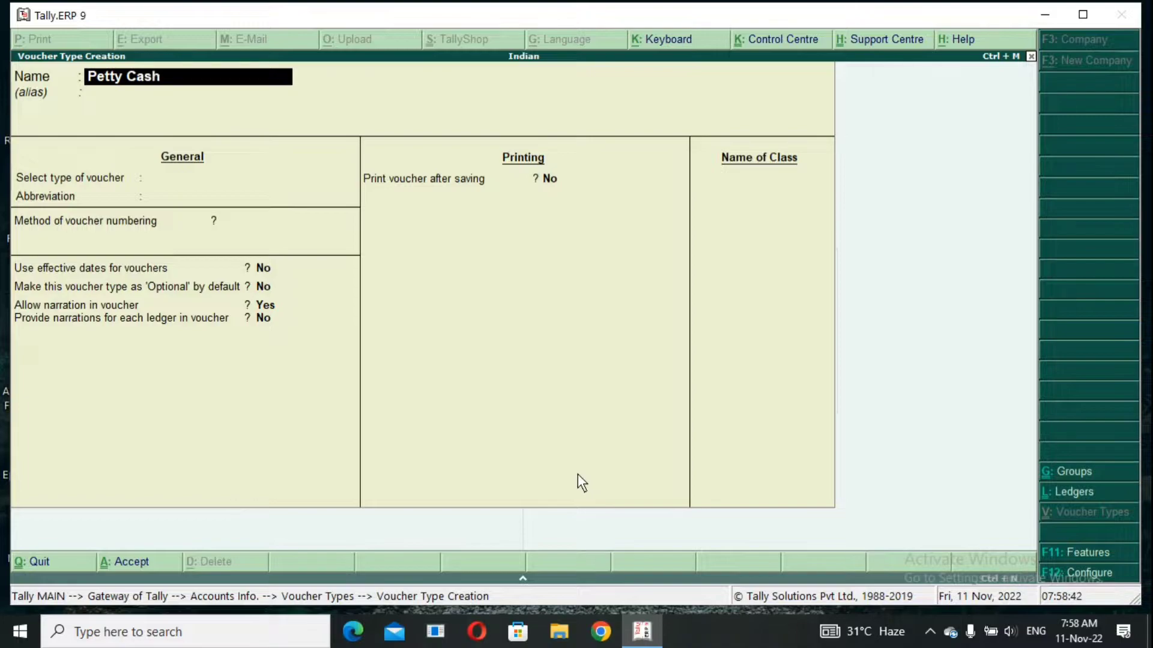
pyautogui.press('Return')
pyautogui.press('Return')
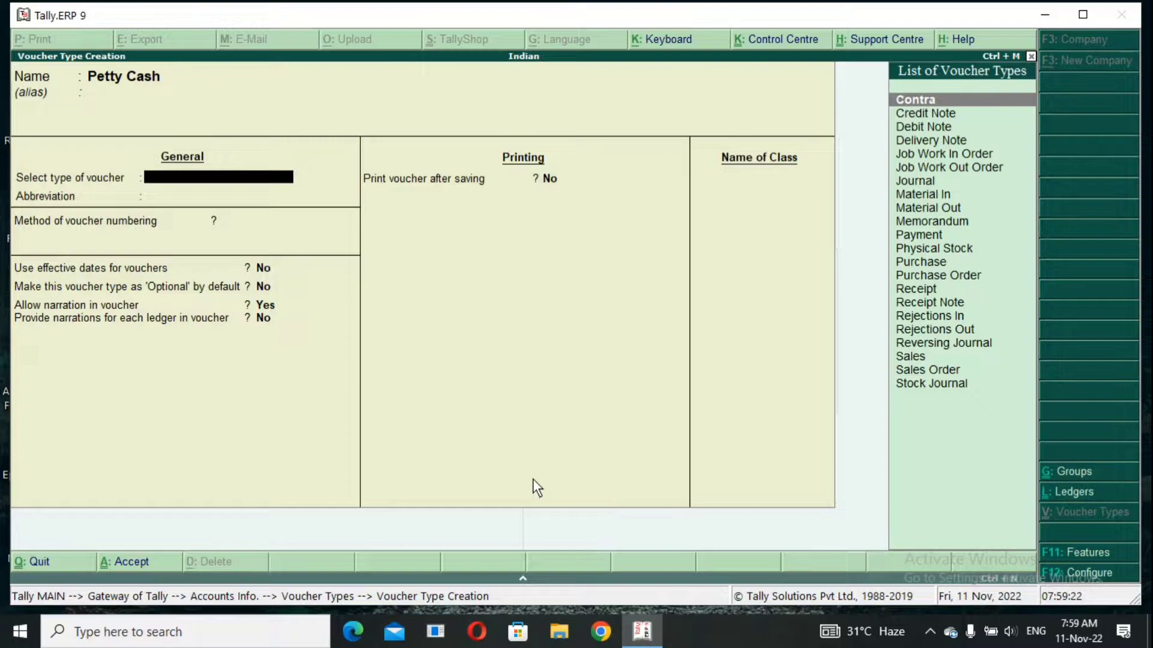
# Step: Base the Petty Cash voucher type on Payment, save it, and leave voucher type creation
pyautogui.press('Down')
pyautogui.press('Down')
pyautogui.press('Down')
pyautogui.press('Down')
pyautogui.press('Down')
pyautogui.press('Down')
pyautogui.press('Down')
pyautogui.press('Down')
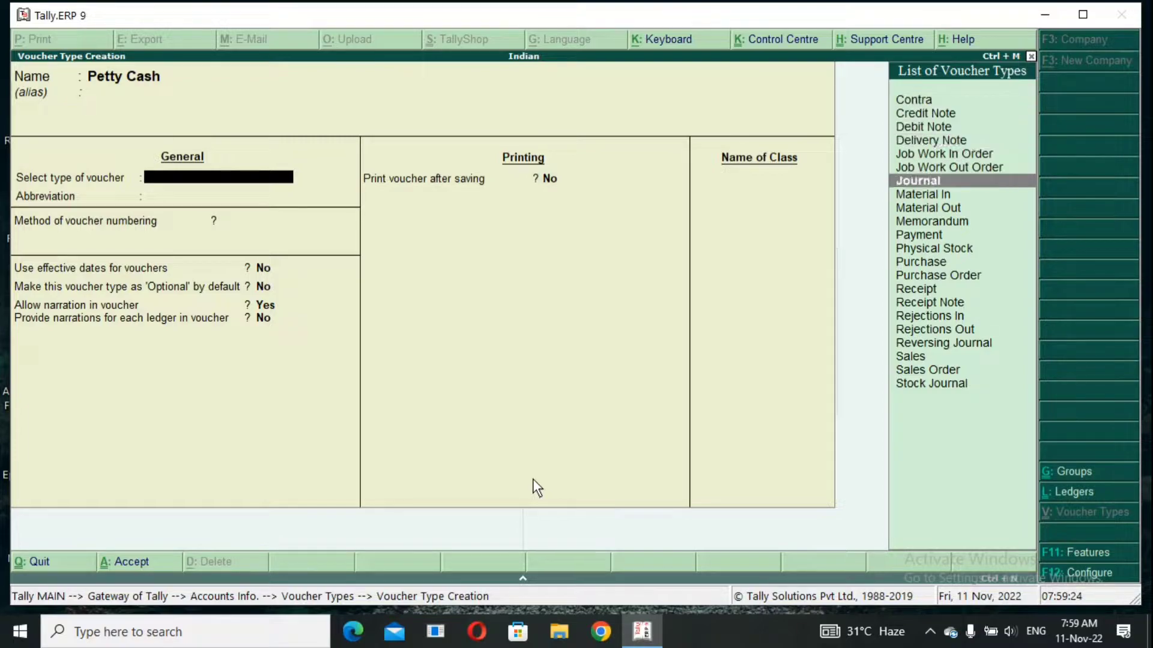
pyautogui.press('Down')
pyautogui.press('Down')
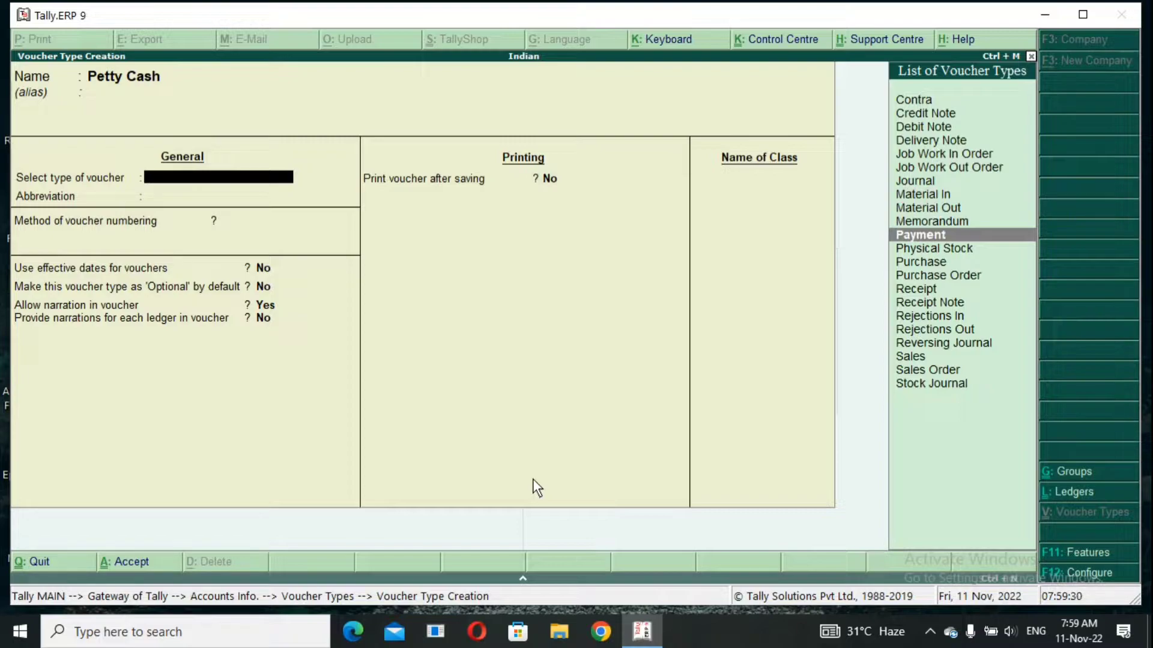
pyautogui.press('Return')
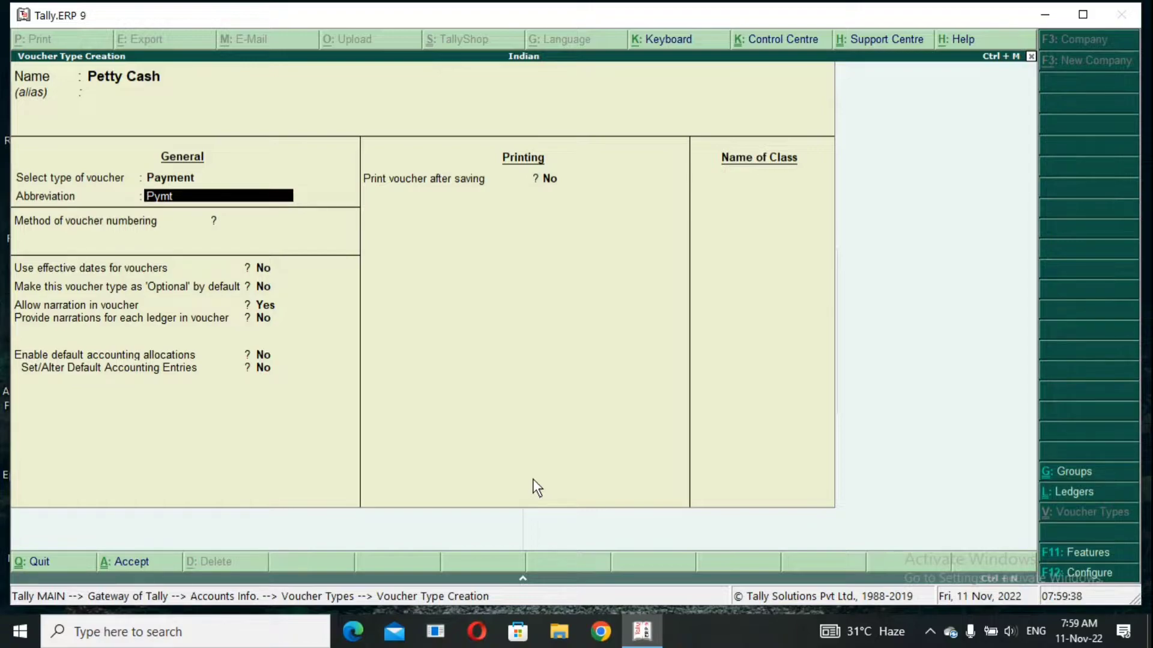
pyautogui.hotkey('ctrl', 'a')
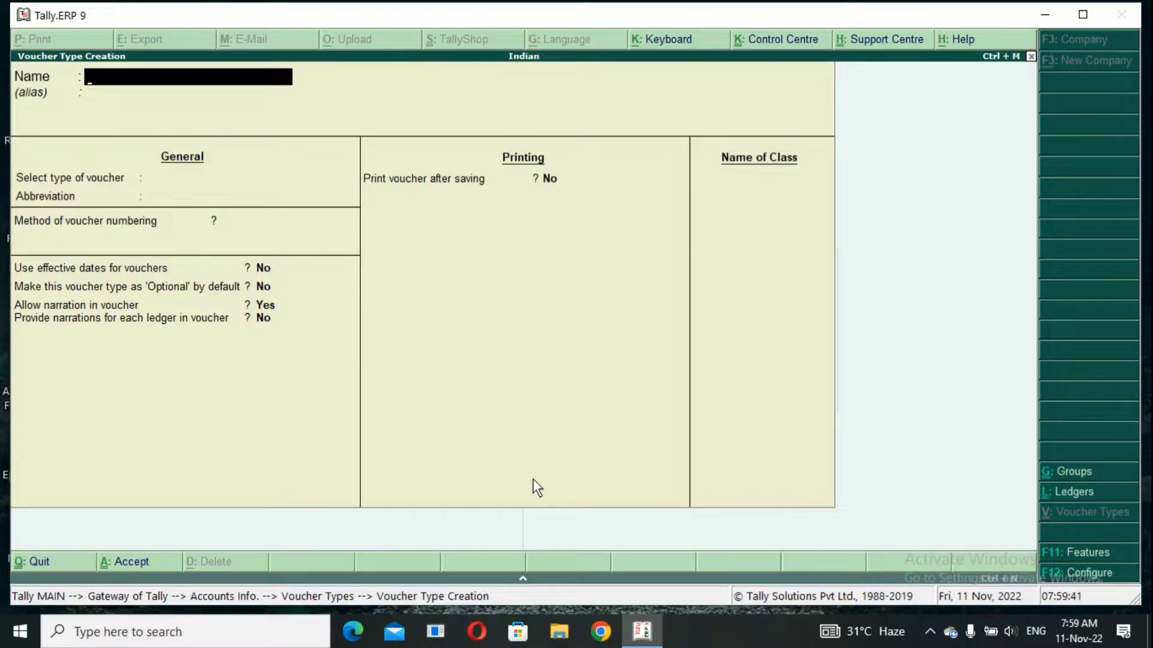
pyautogui.press('Escape')
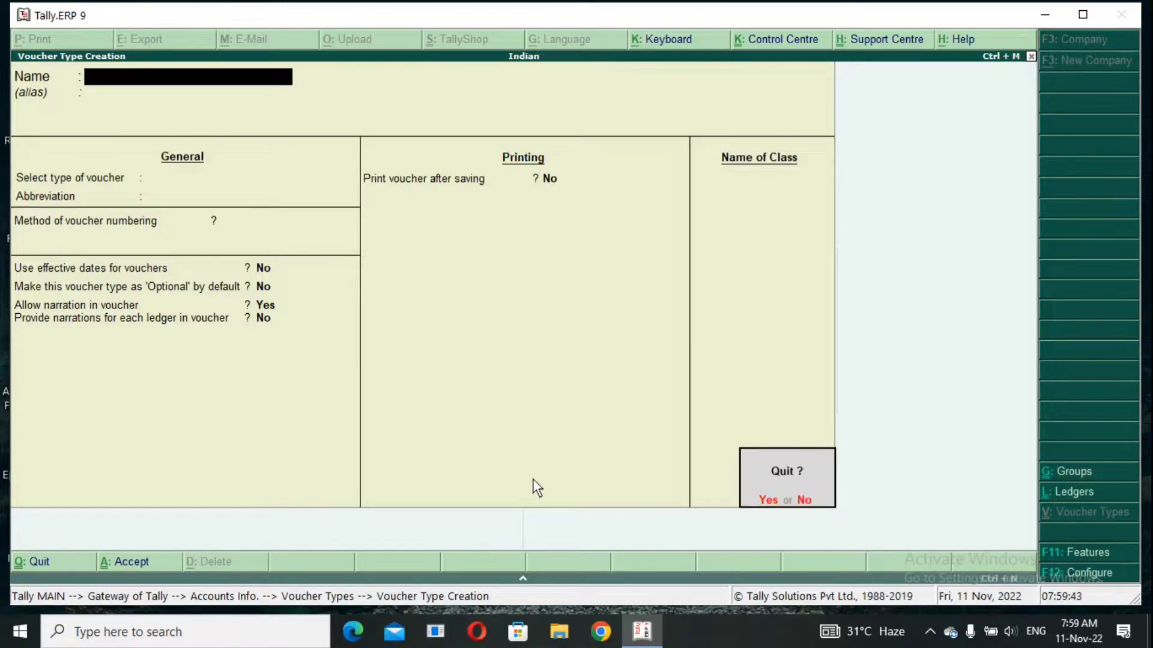
pyautogui.press('Return')
pyautogui.press('Escape')
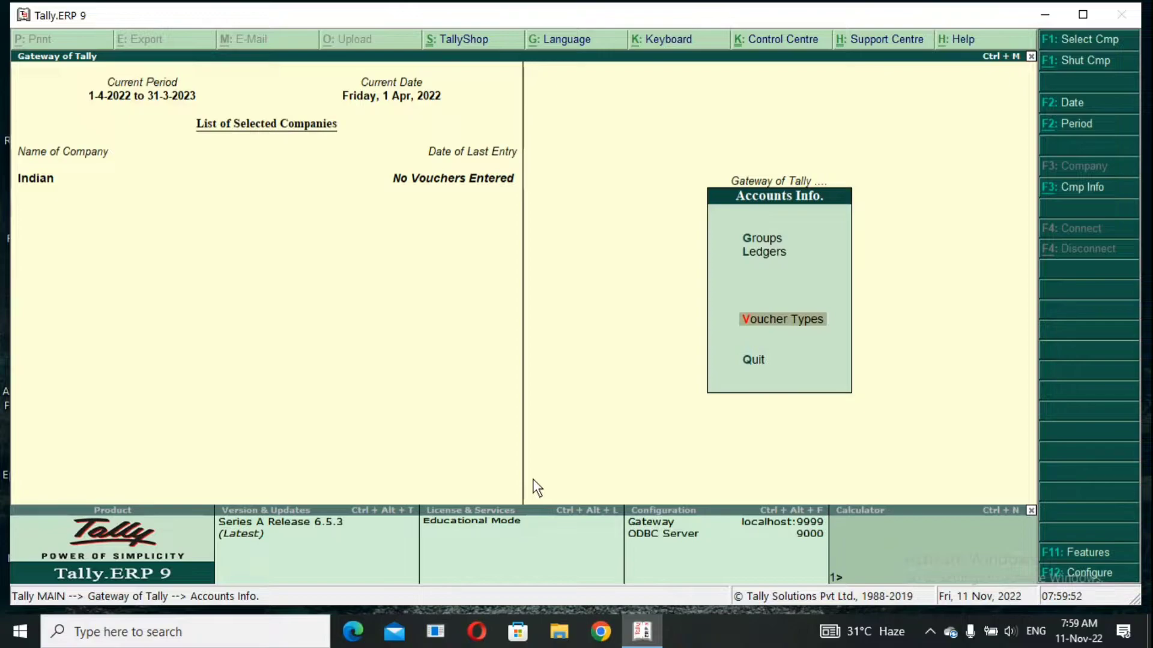
# Step: Start creating a single ledger named Tea Bill and leave its alias blank
pyautogui.press('Up')
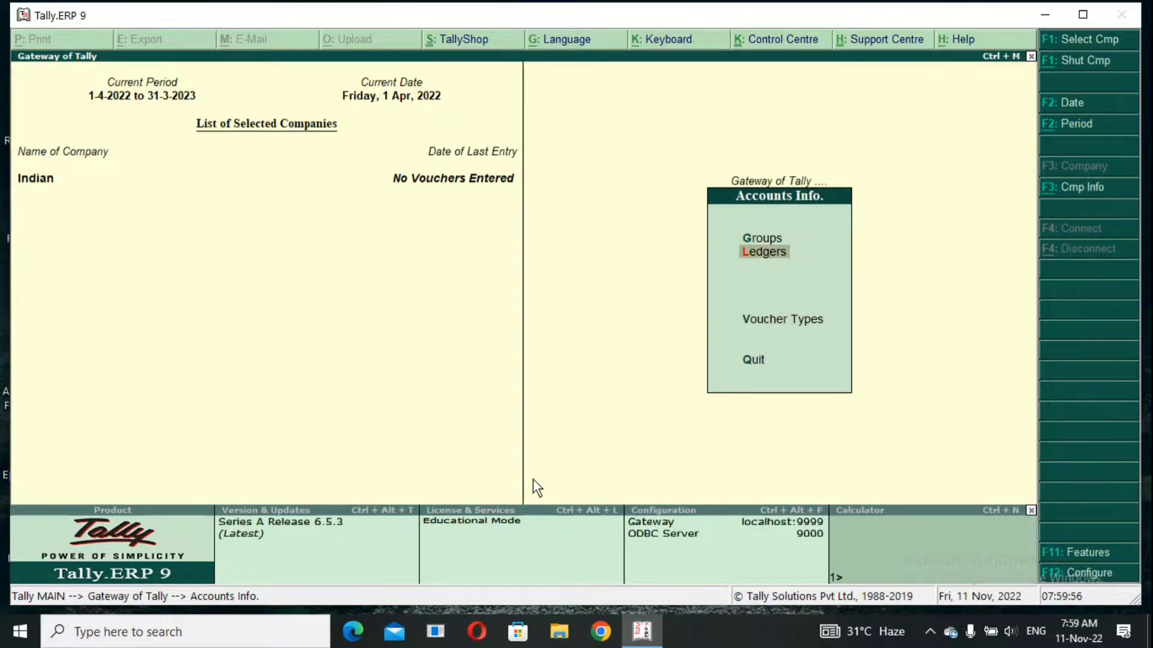
pyautogui.press('Return')
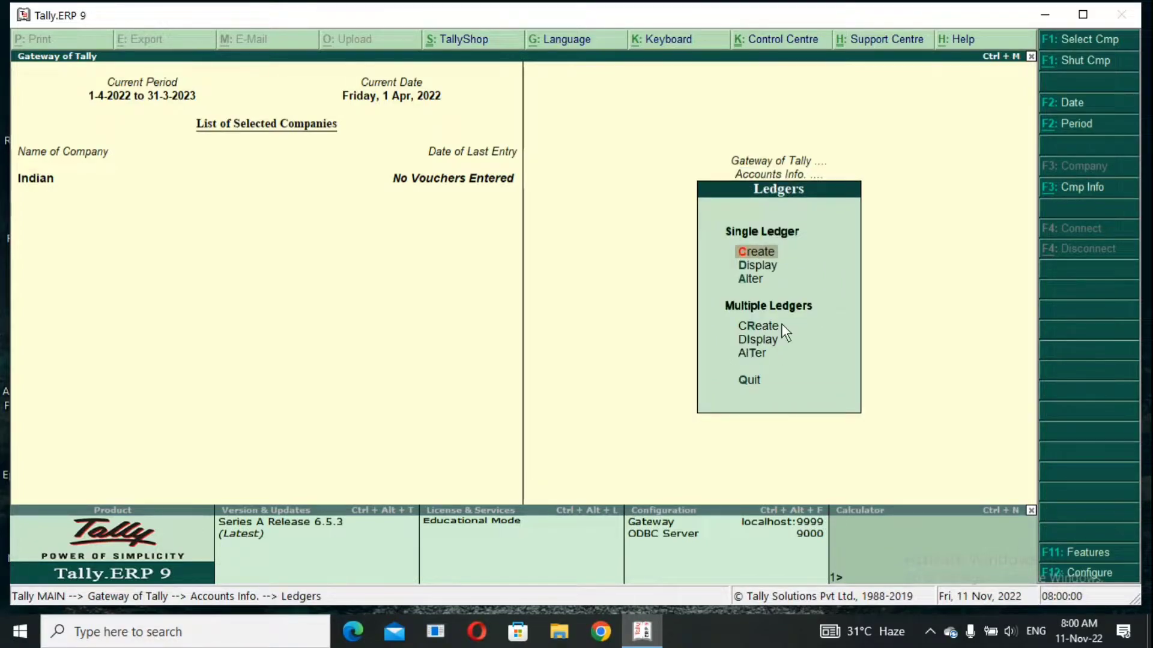
pyautogui.click(763, 256)
pyautogui.write('Tea')
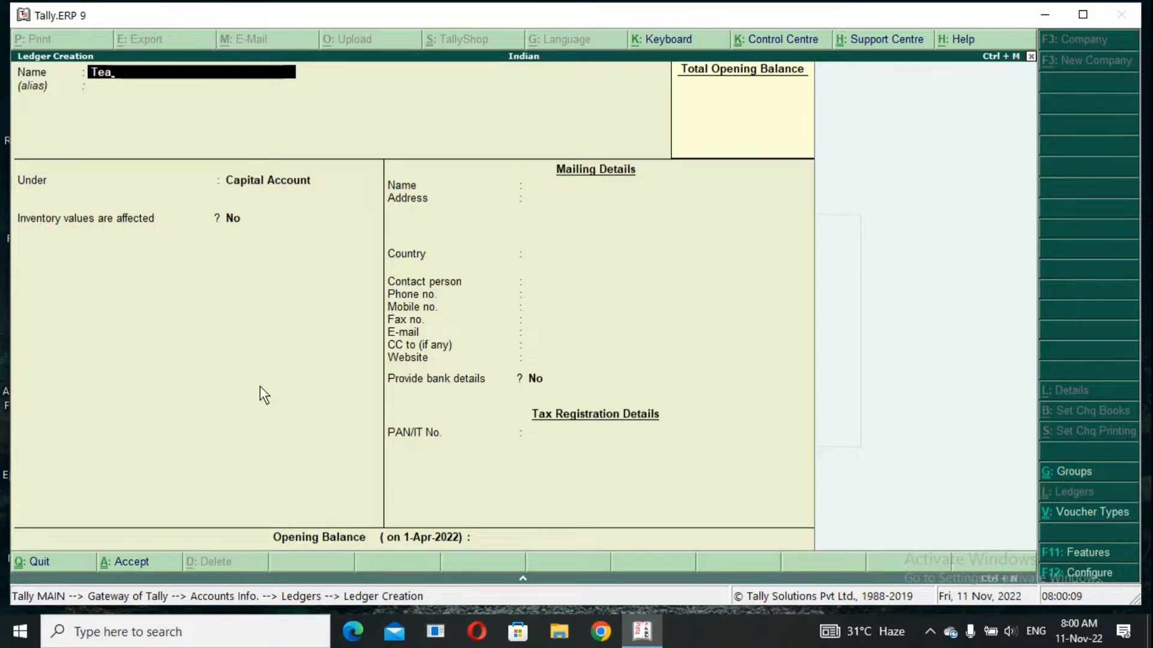
pyautogui.write(' Bill')
pyautogui.press('Return')
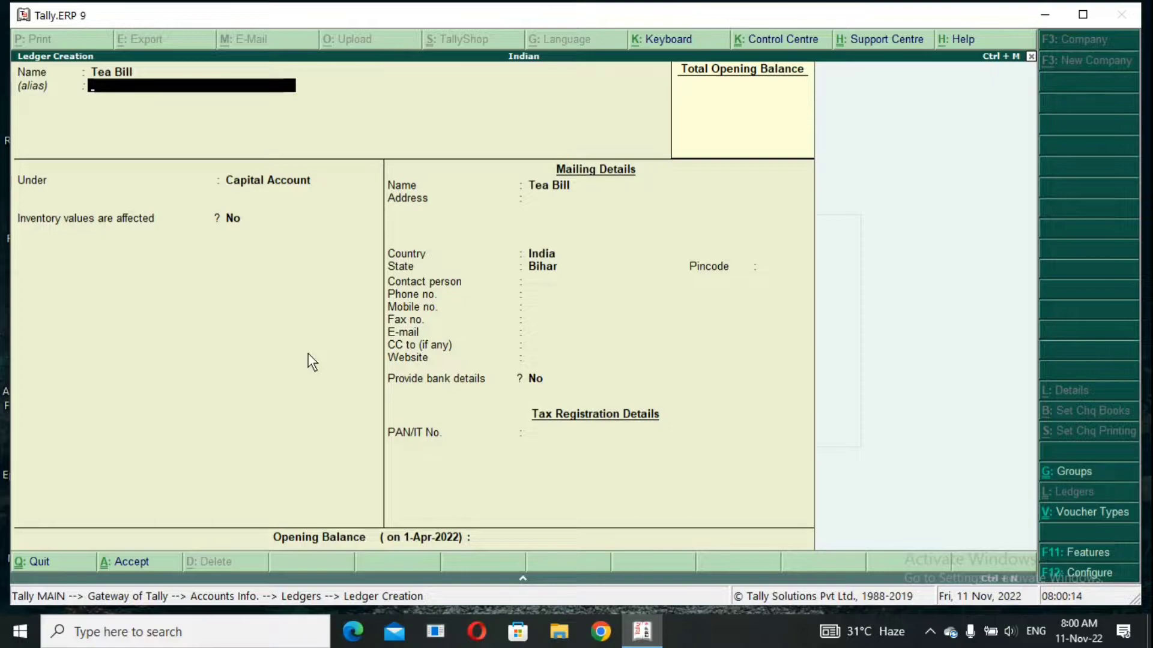
pyautogui.press('Return')
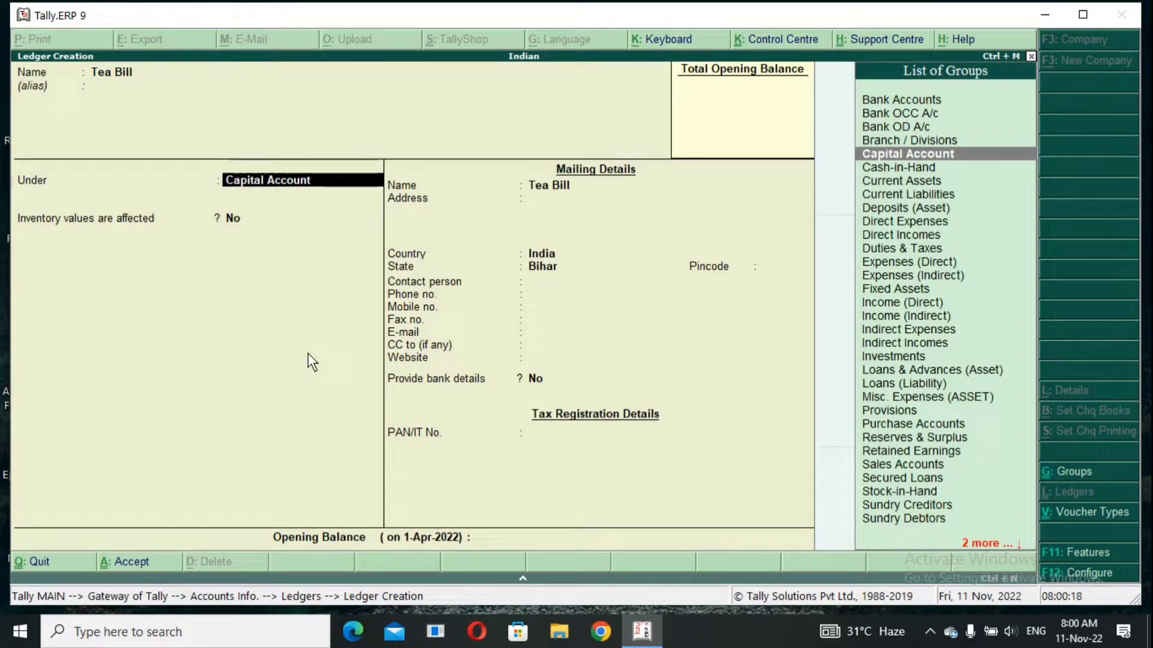
# Step: Place the Tea Bill ledger under the Indirect Expenses group and save it
pyautogui.write('In')
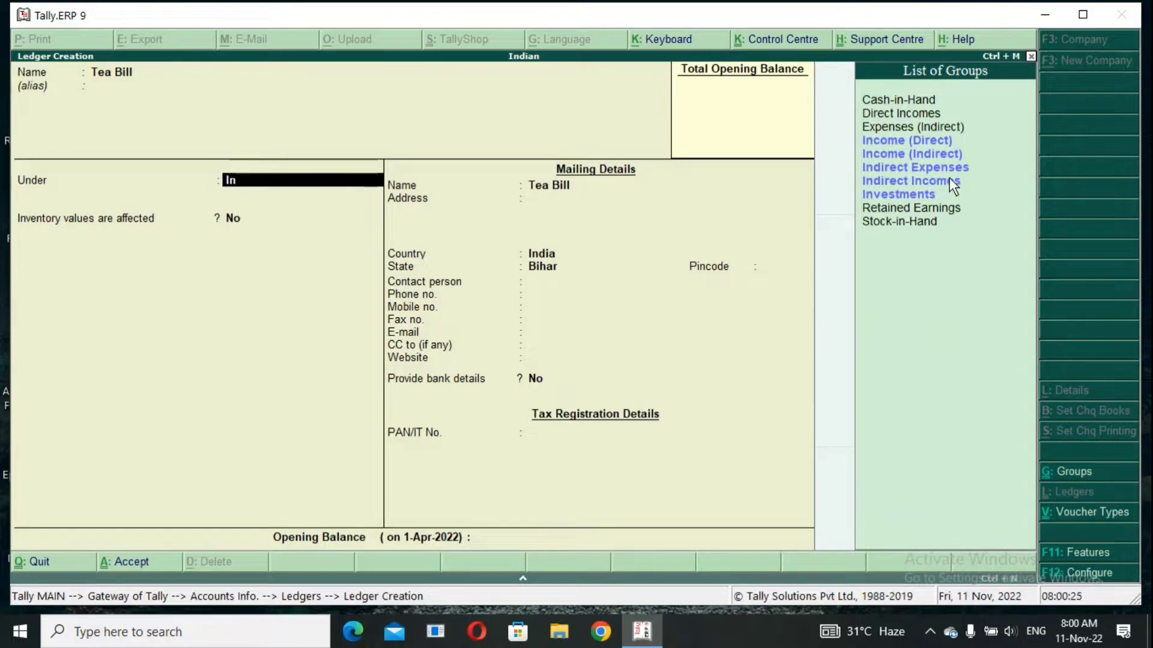
pyautogui.press('Down')
pyautogui.press('Down')
pyautogui.press('Down')
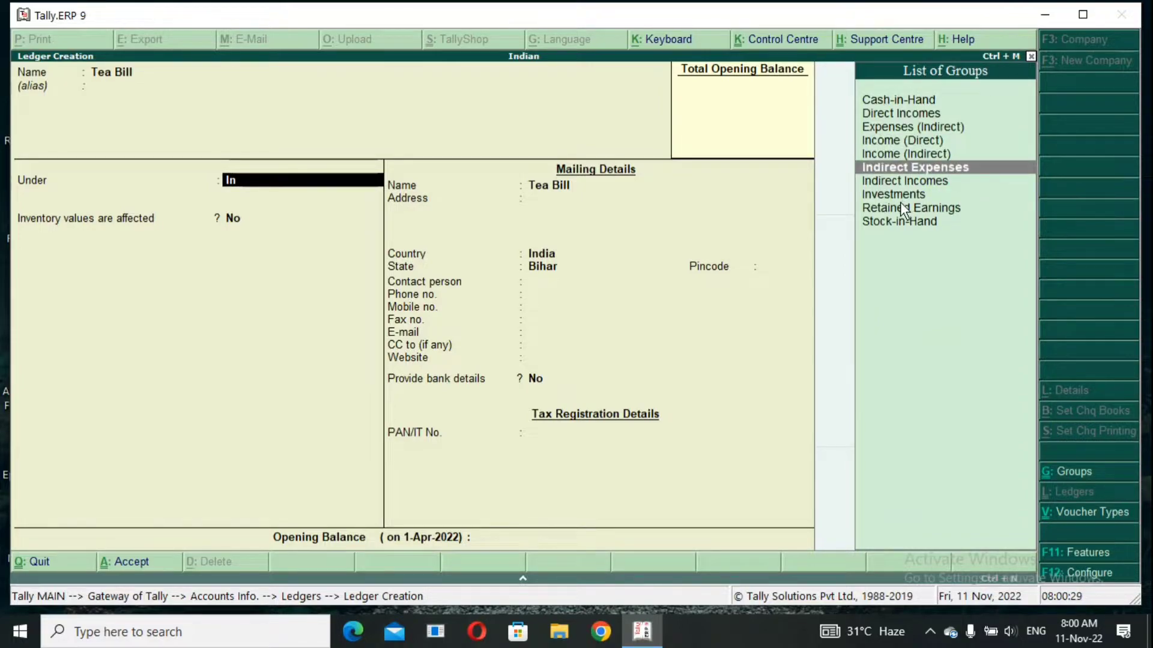
pyautogui.press('Return')
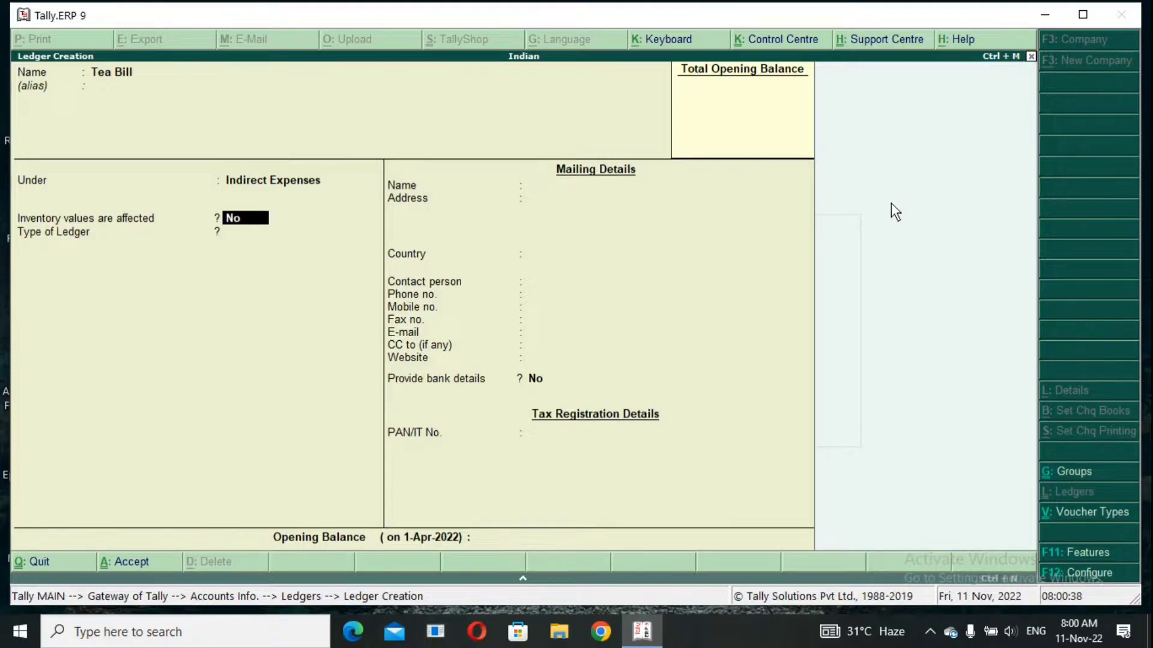
pyautogui.hotkey('ctrl', 'a')
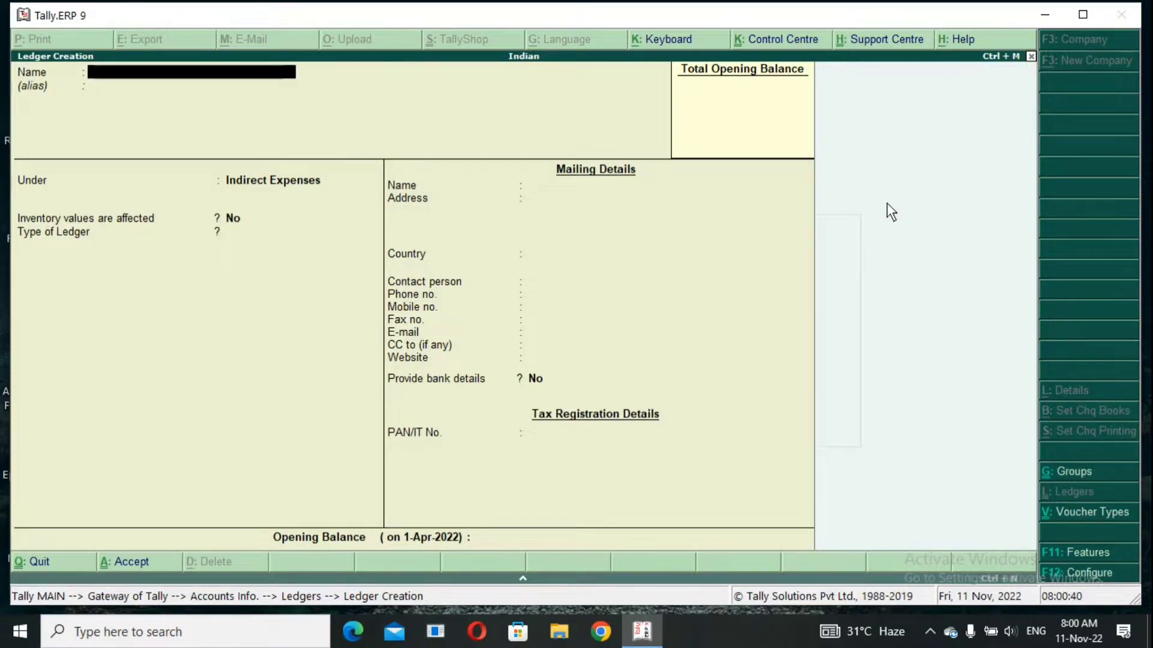
# Step: Create a ledger named Phone under Indirect Expenses, keeping the alias blank, and save it
pyautogui.write('M')
pyautogui.write('o')
pyautogui.press('BackSpace')
pyautogui.press('BackSpace')
pyautogui.write('Phone')
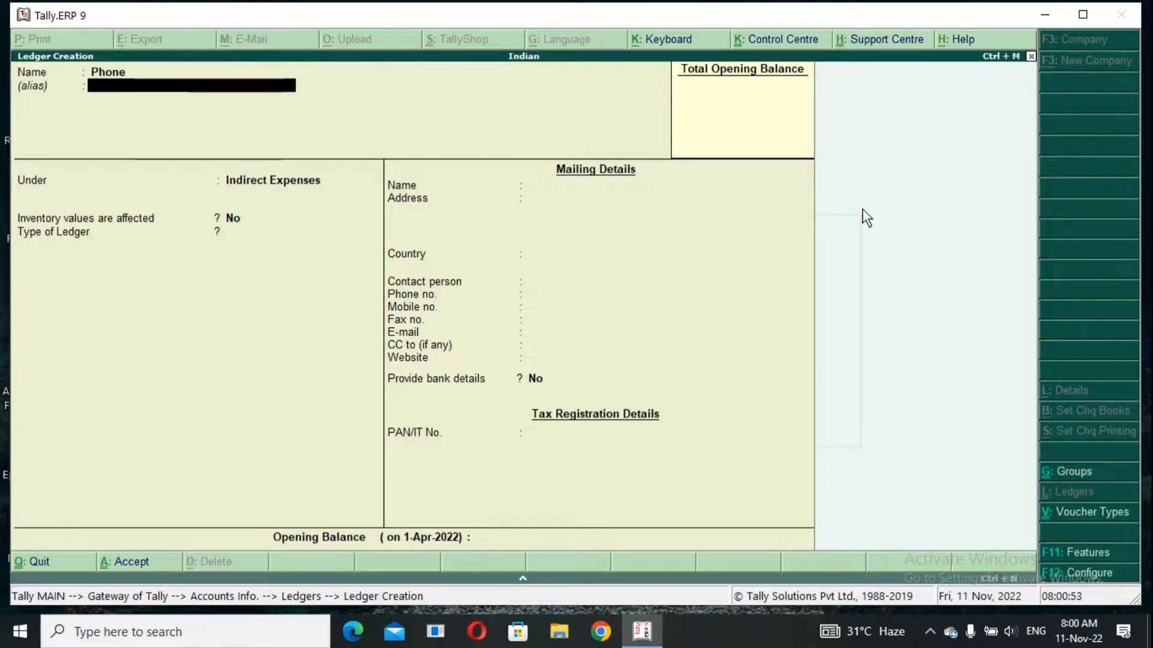
pyautogui.press('Return')
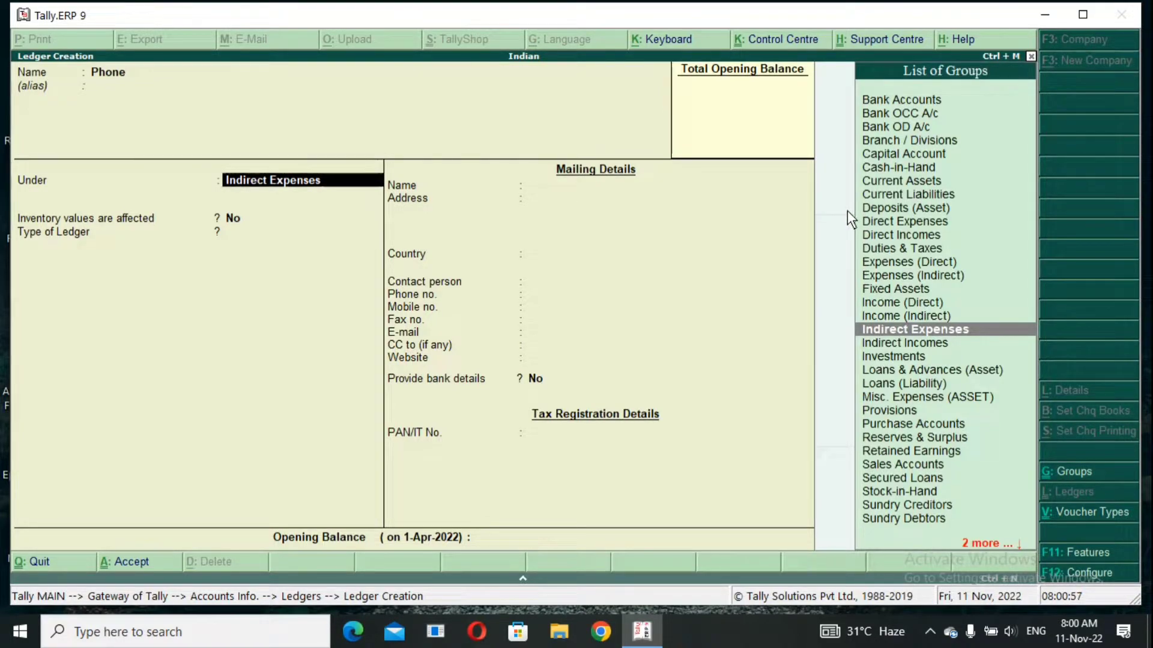
pyautogui.press('BackSpace')
# Step: Create a ledger named Newspaper under Indirect Expenses, keeping the alias blank, and save it
pyautogui.write('News')
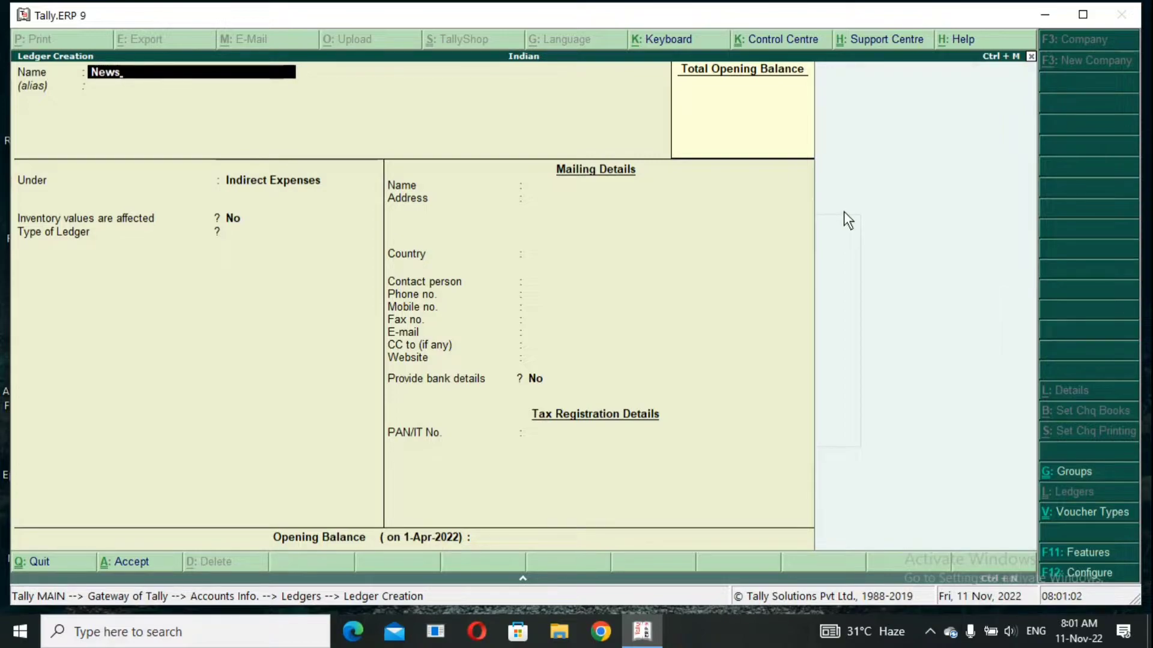
pyautogui.write('paper')
pyautogui.press('Return')
pyautogui.press('Return')
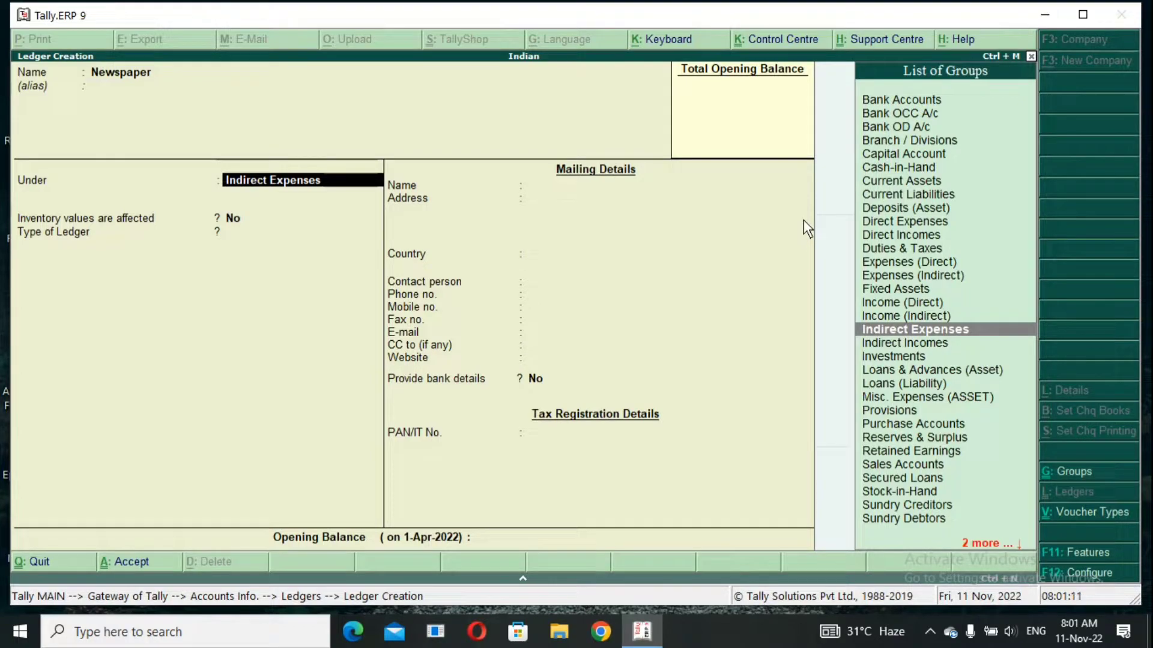
pyautogui.hotkey('ctrl', 'a')
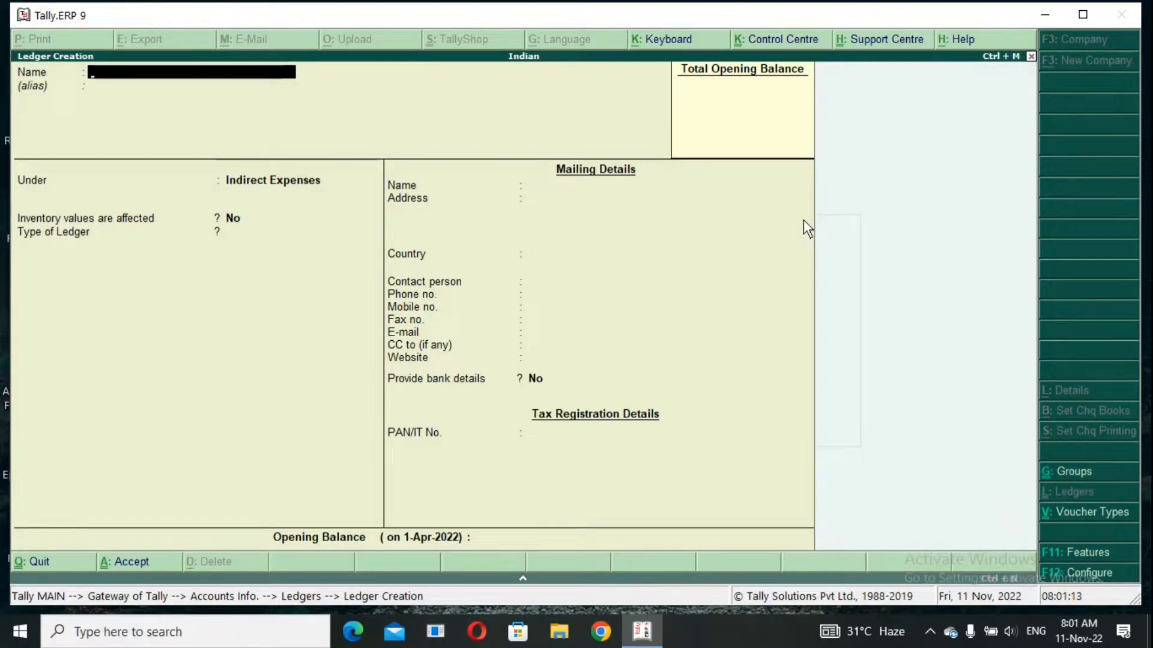
# Step: Create a ledger named Notebook under Indirect Expenses, leaving the alias blank, and save it
pyautogui.write('Notebook')
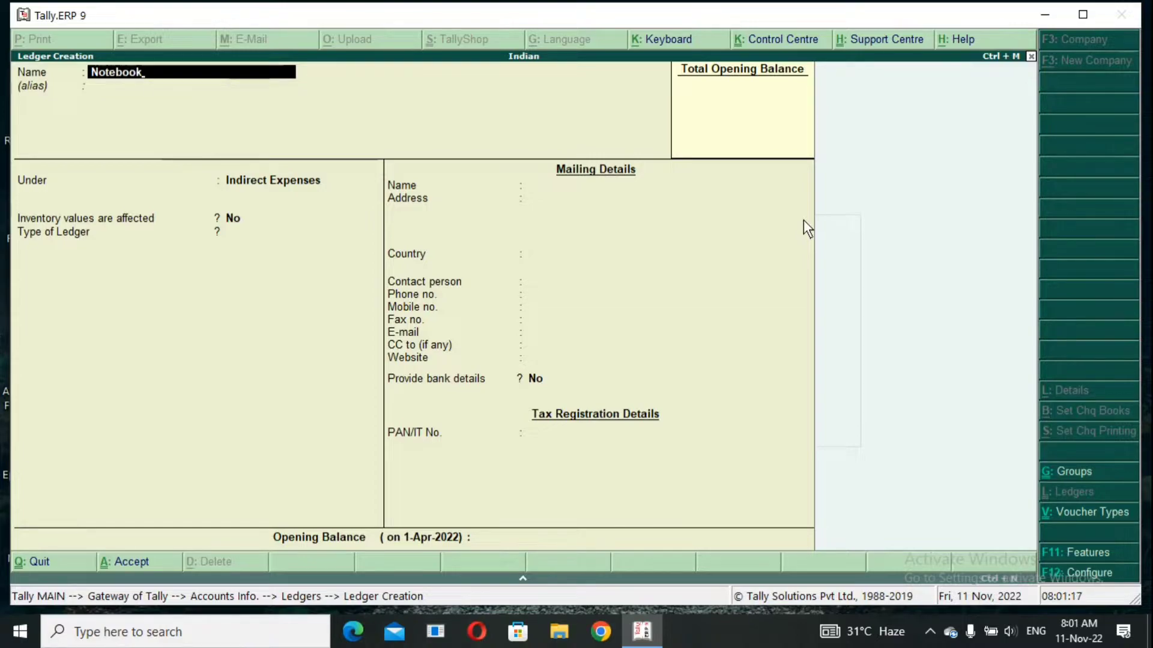
pyautogui.press('Return')
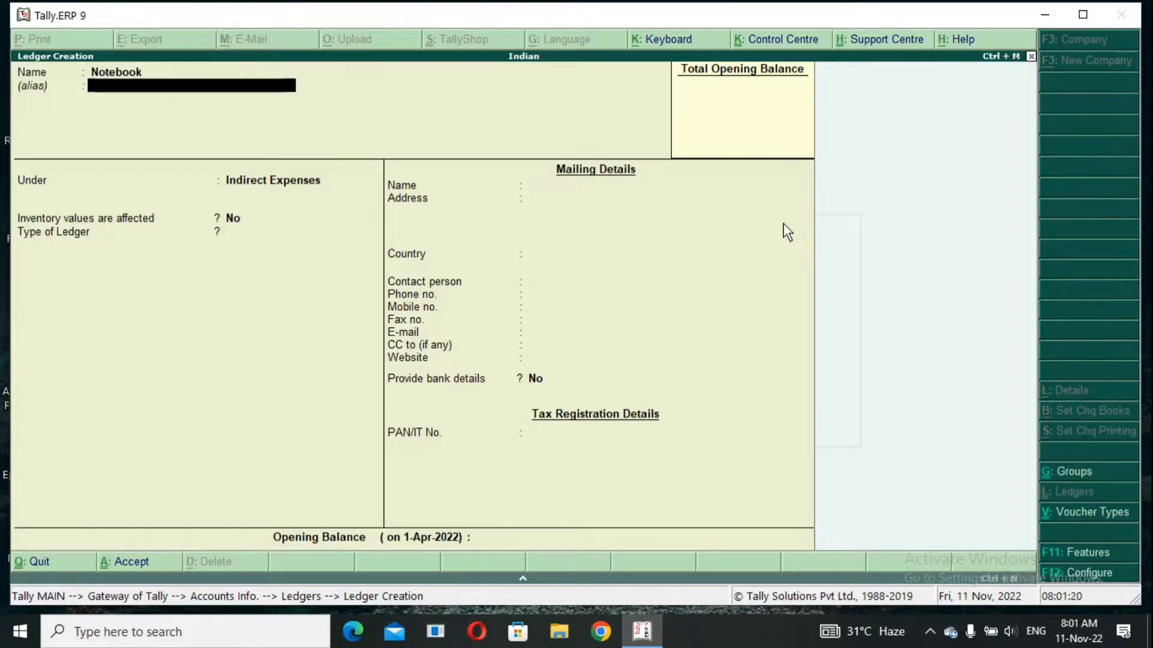
pyautogui.hotkey('ctrl', 'a')
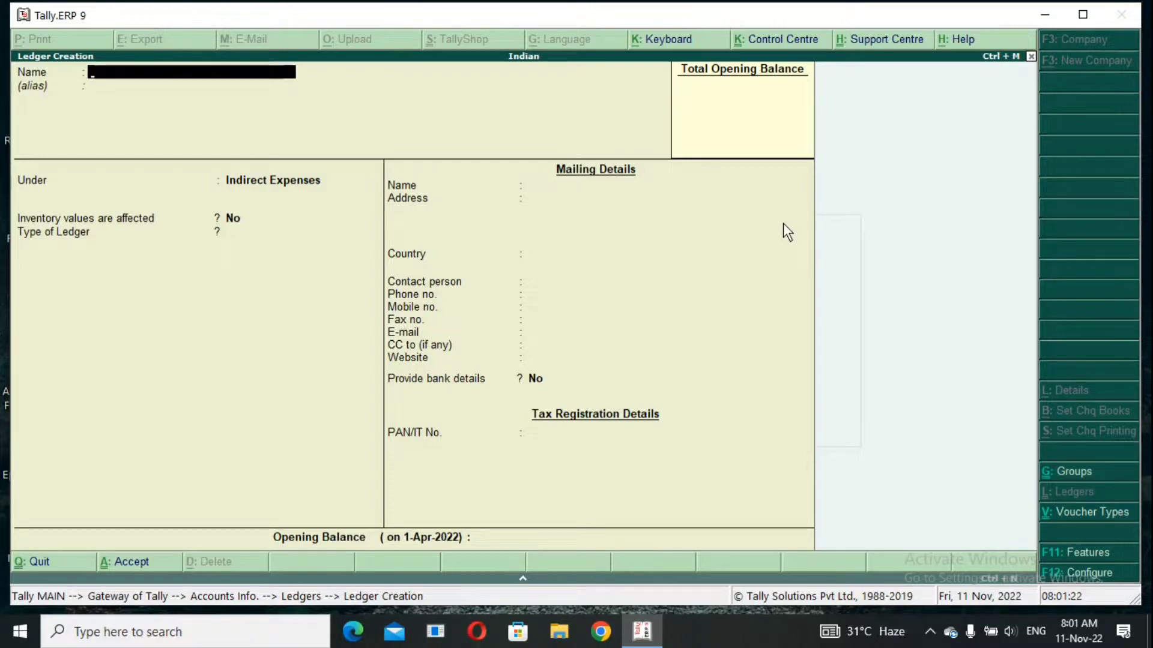
# Step: Create a ledger named Pen under Indirect Expenses, save it, and leave ledger creation
pyautogui.write('Pen')
pyautogui.press('Return')
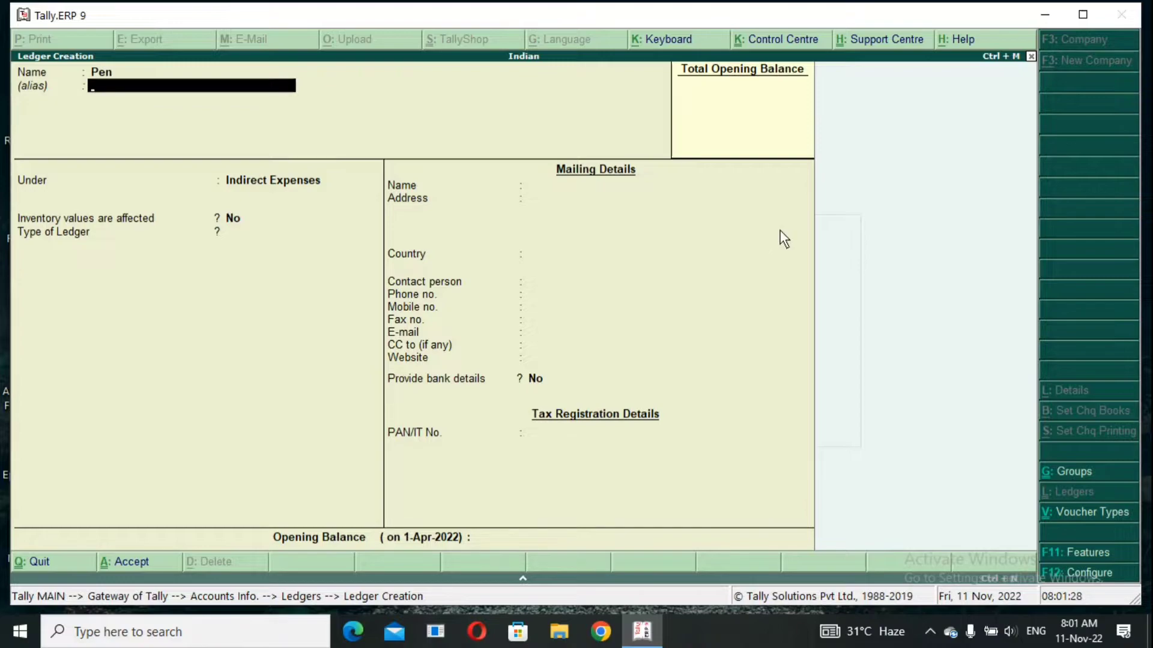
pyautogui.press('BackSpace')
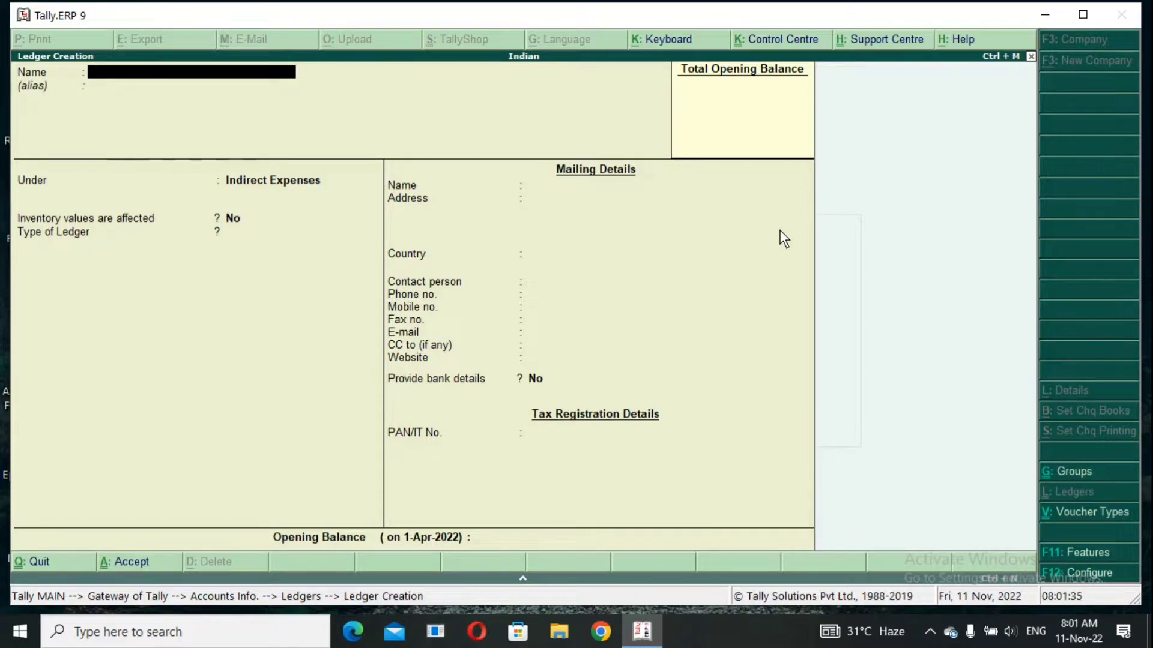
pyautogui.press('Escape')
pyautogui.press('Return')
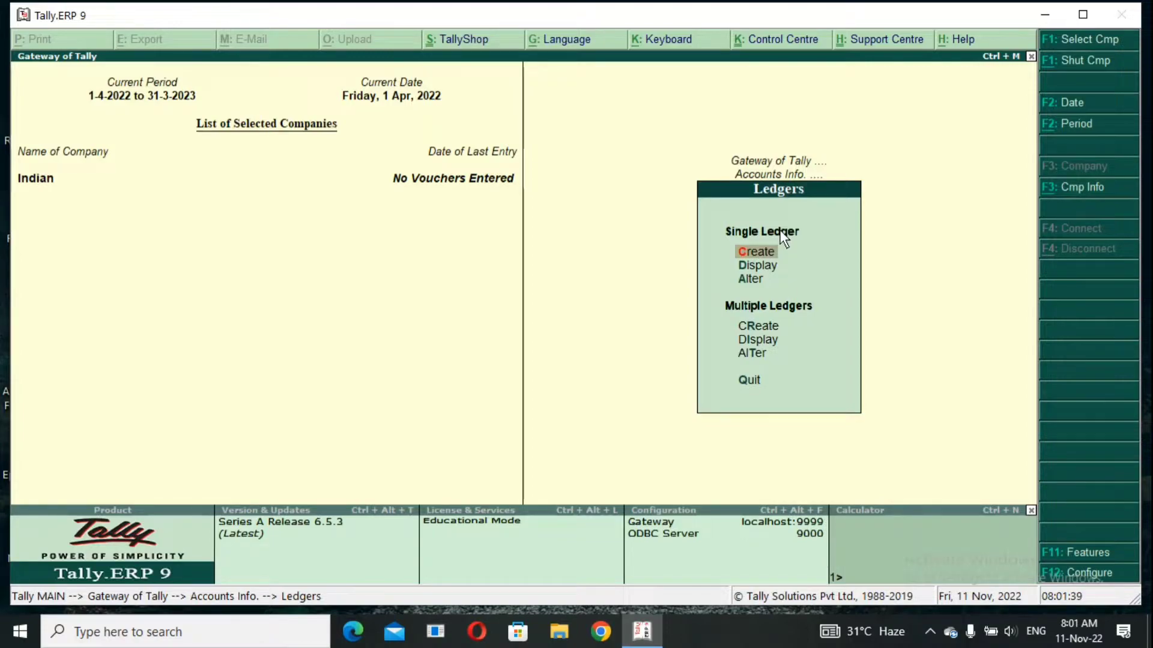
# Step: Start a new single ledger named Petty Cash, without an alias, and place it under the Cash-in-Hand group
pyautogui.press('Return')
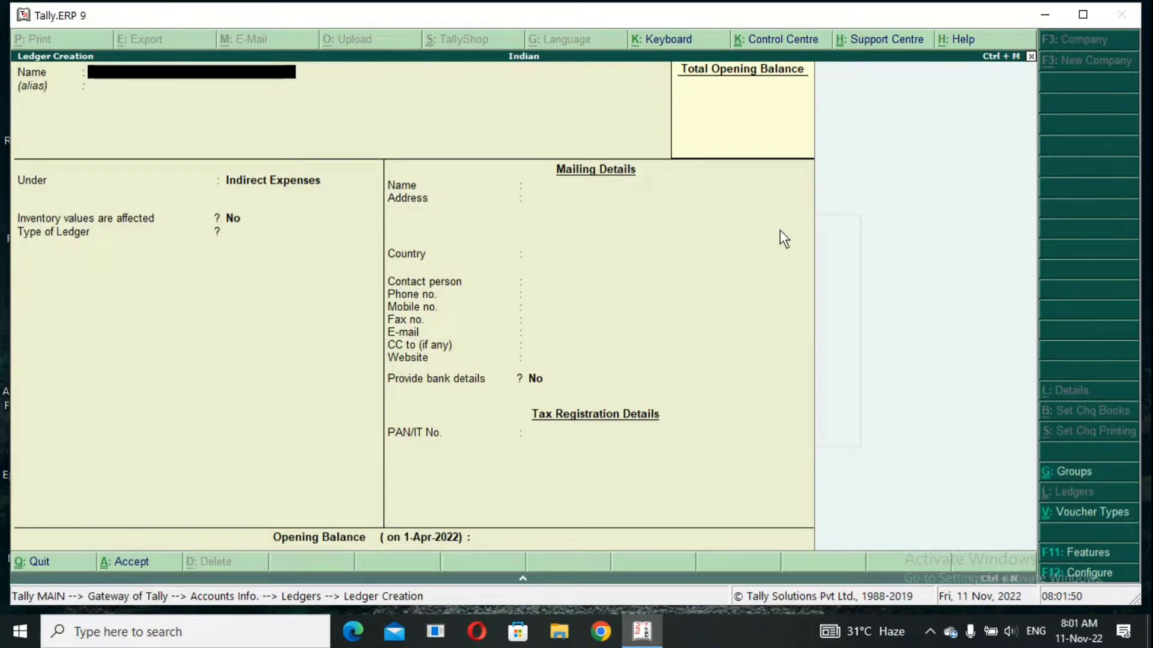
pyautogui.write('Petty cash')
pyautogui.press('Return')
pyautogui.press('Return')
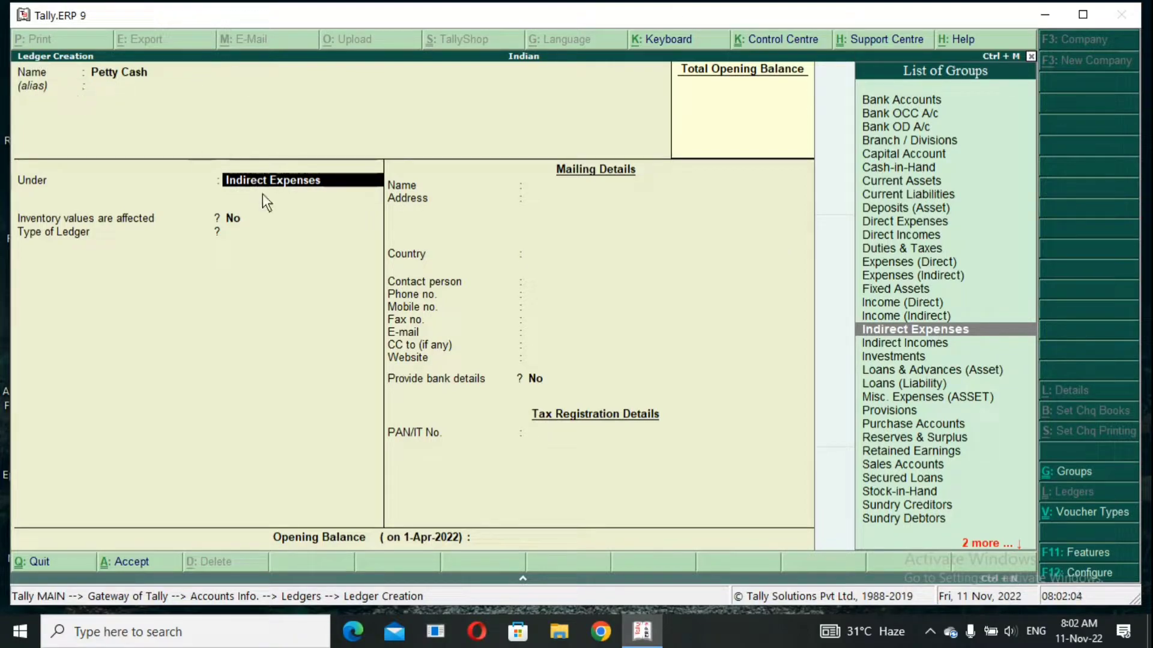
pyautogui.write('Cash')
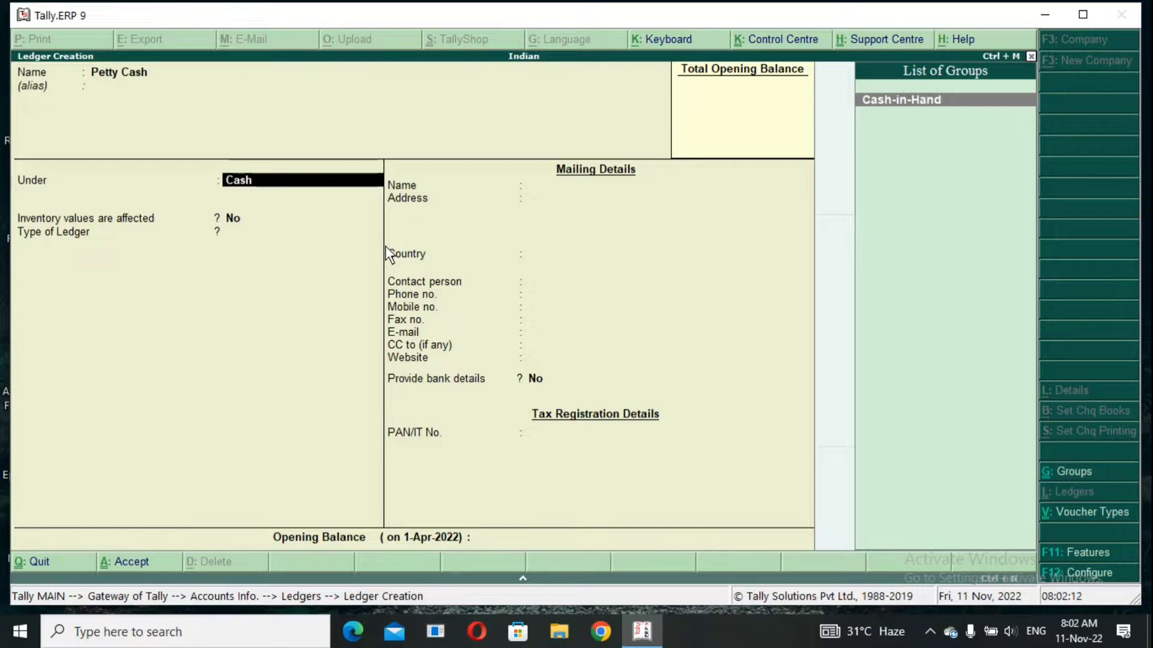
pyautogui.press('Return')
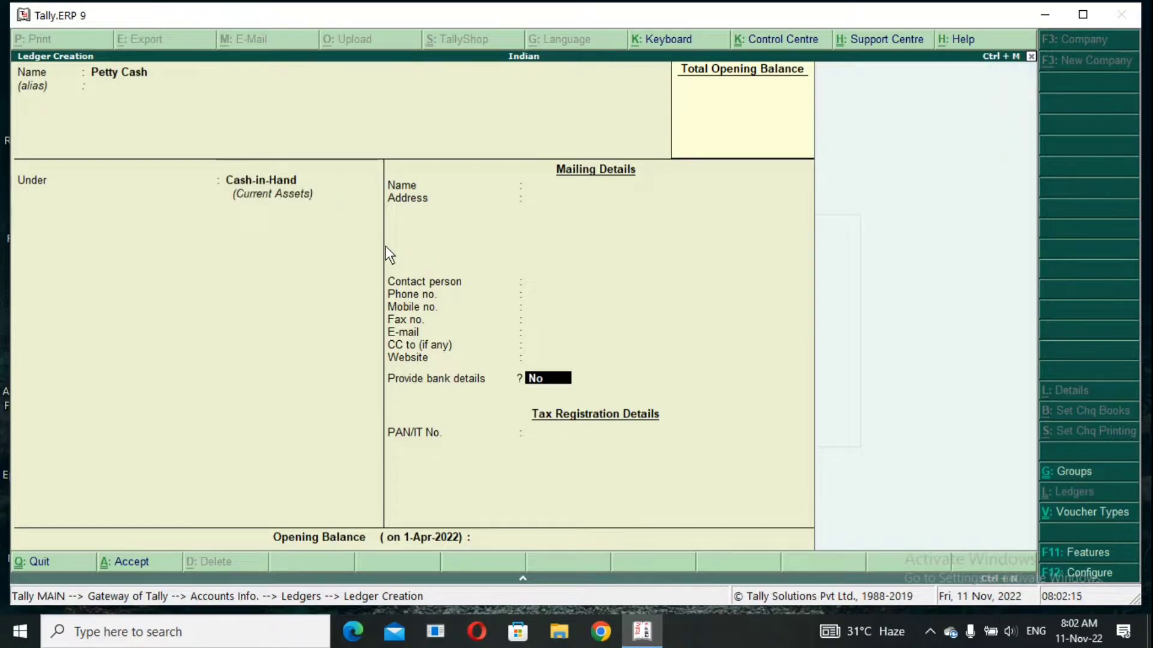
# Step: Give the Petty Cash ledger an opening balance of 5000 Dr without bank details, save it, and leave ledger creation
pyautogui.press('Return')
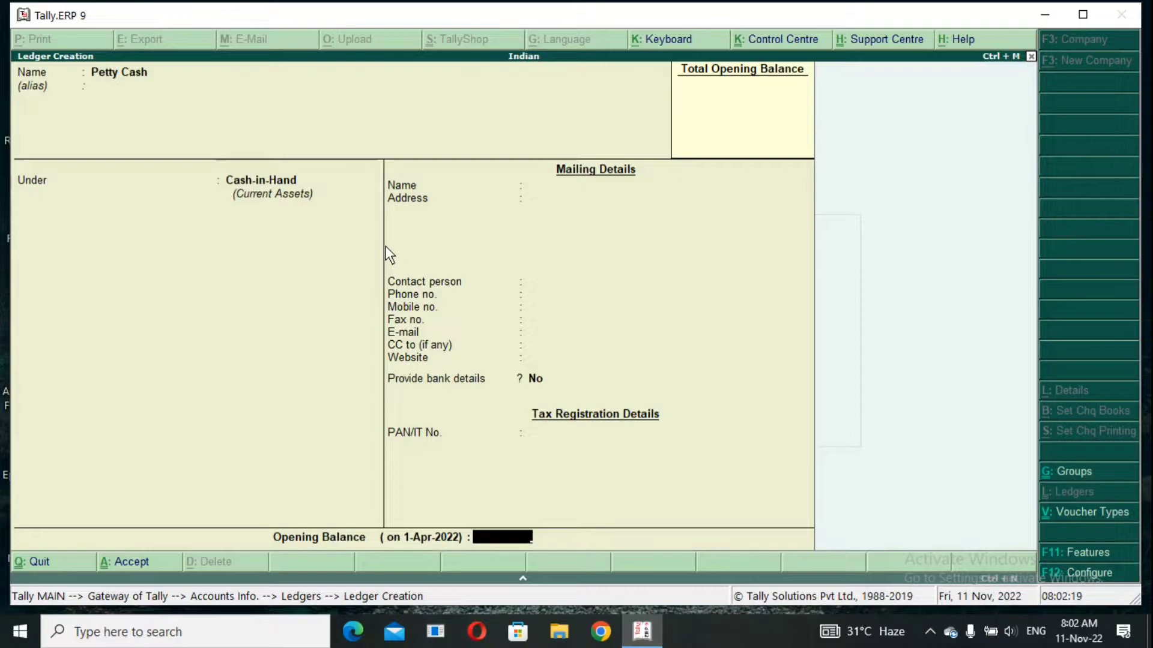
pyautogui.write('5000')
pyautogui.press('Return')
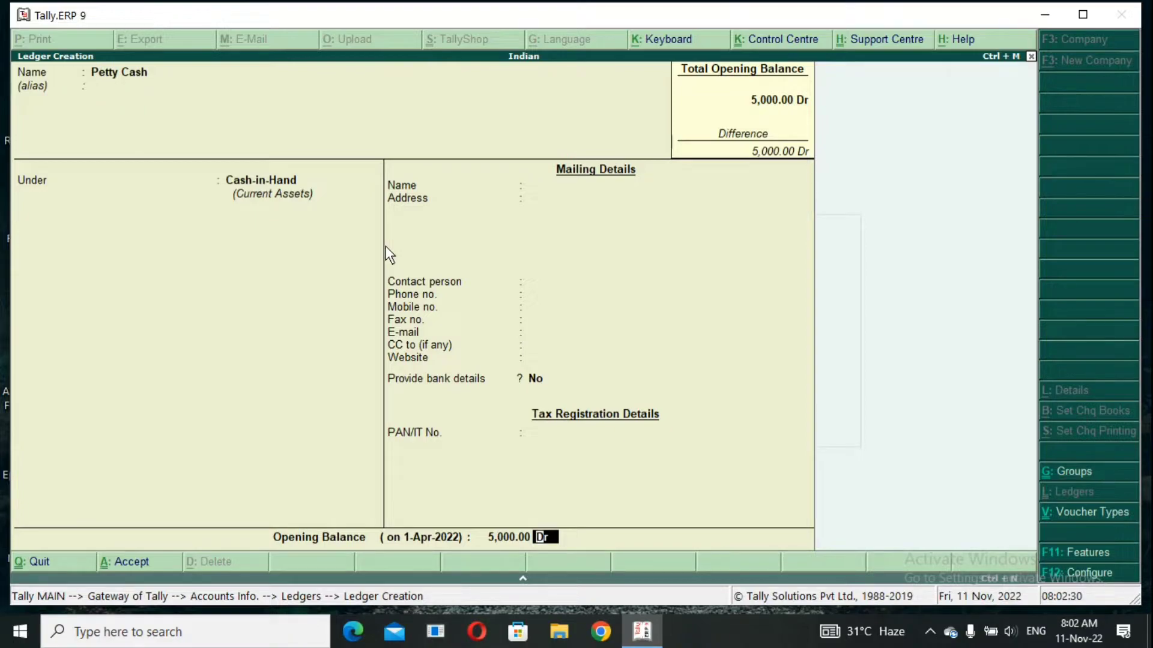
pyautogui.hotkey('ctrl', 'a')
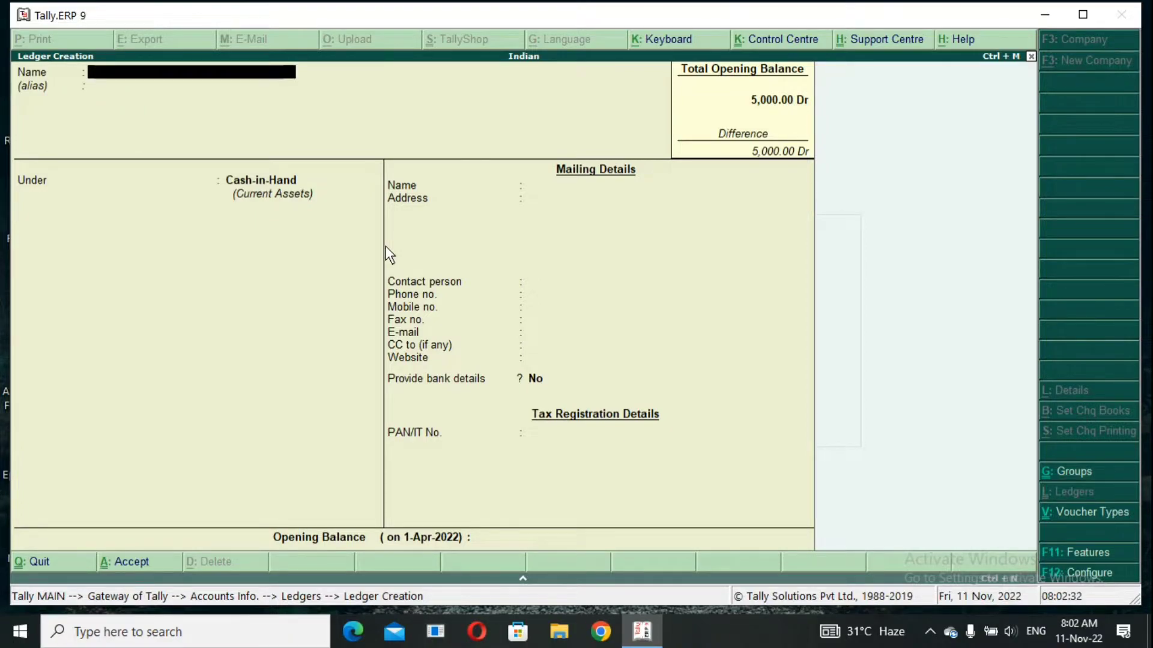
pyautogui.press('Escape')
pyautogui.press('Return')
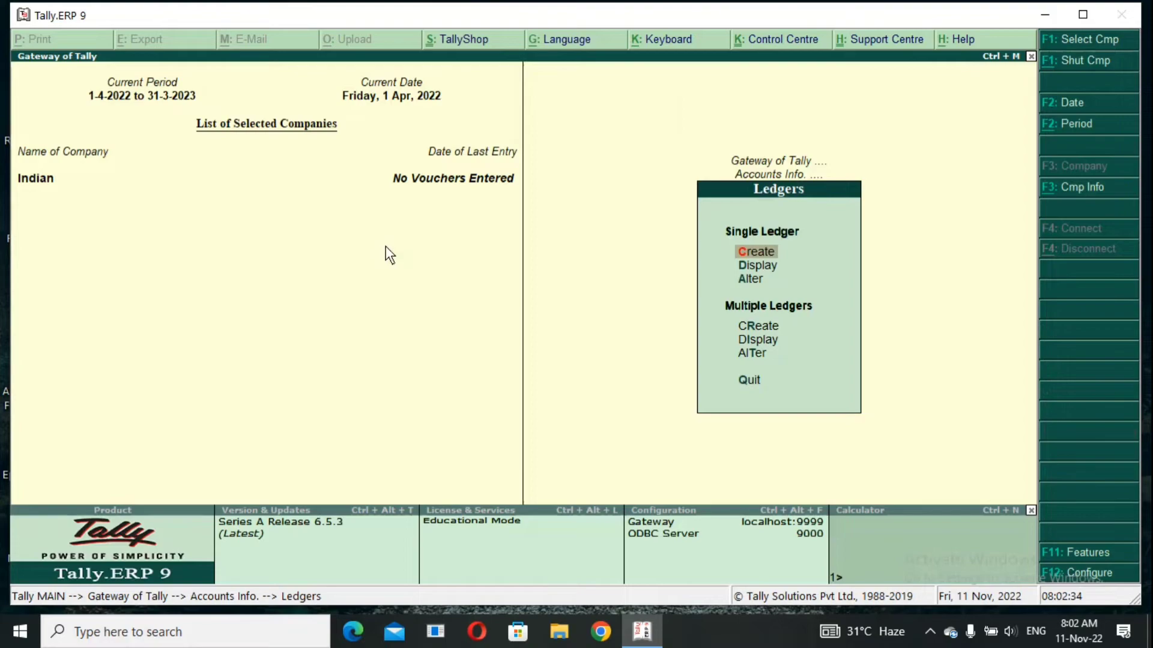
# Step: Open accounting voucher entry and switch the payment voucher to the Petty Cash voucher type
pyautogui.press('Escape')
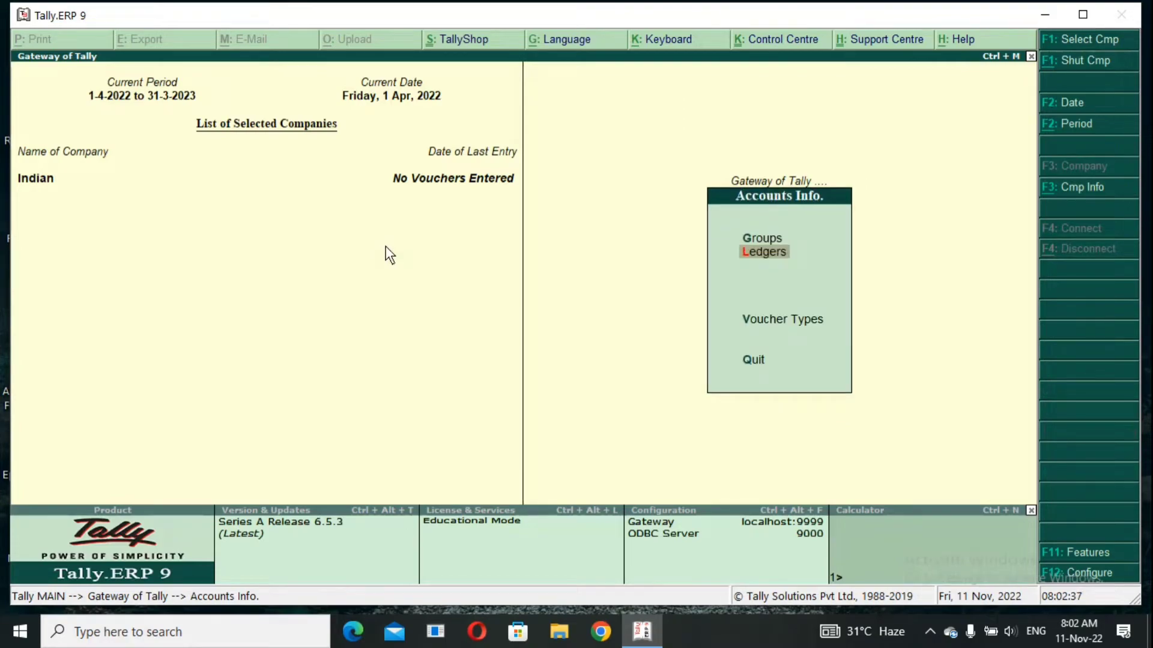
pyautogui.press('Escape')
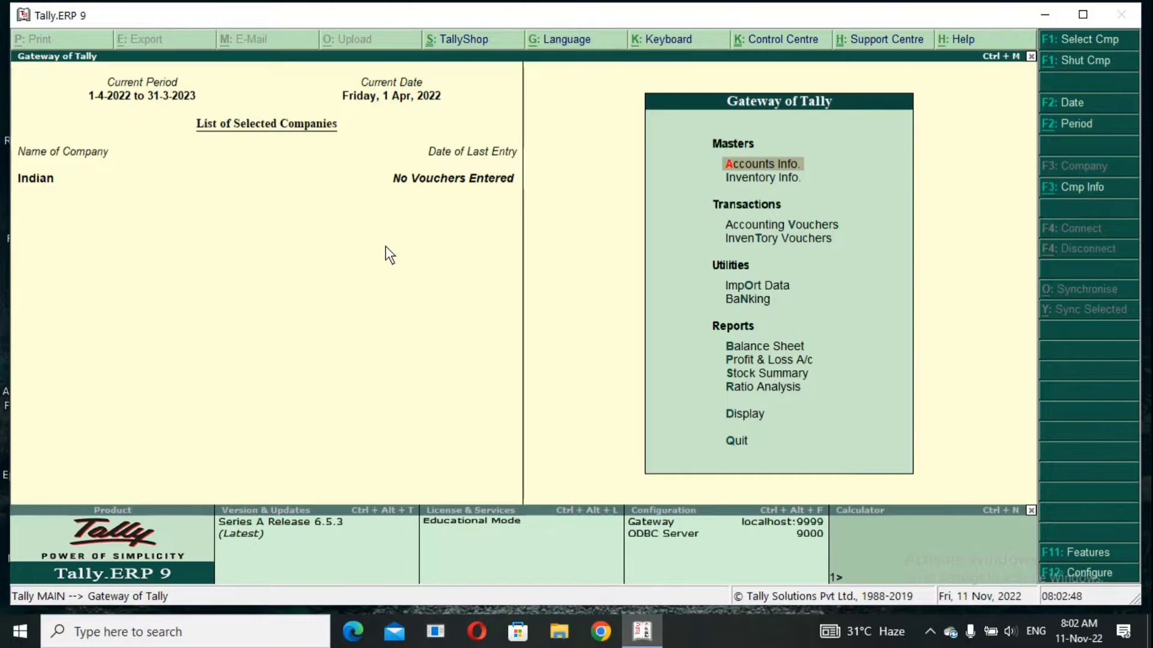
pyautogui.press('Down')
pyautogui.press('Down')
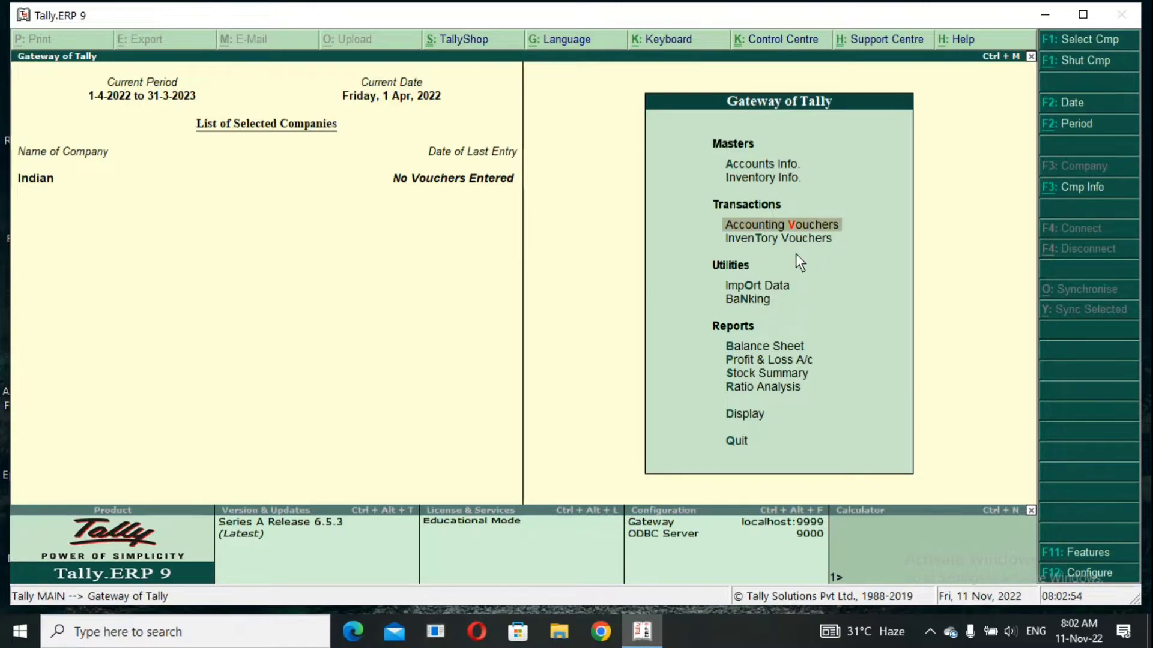
pyautogui.press('Return')
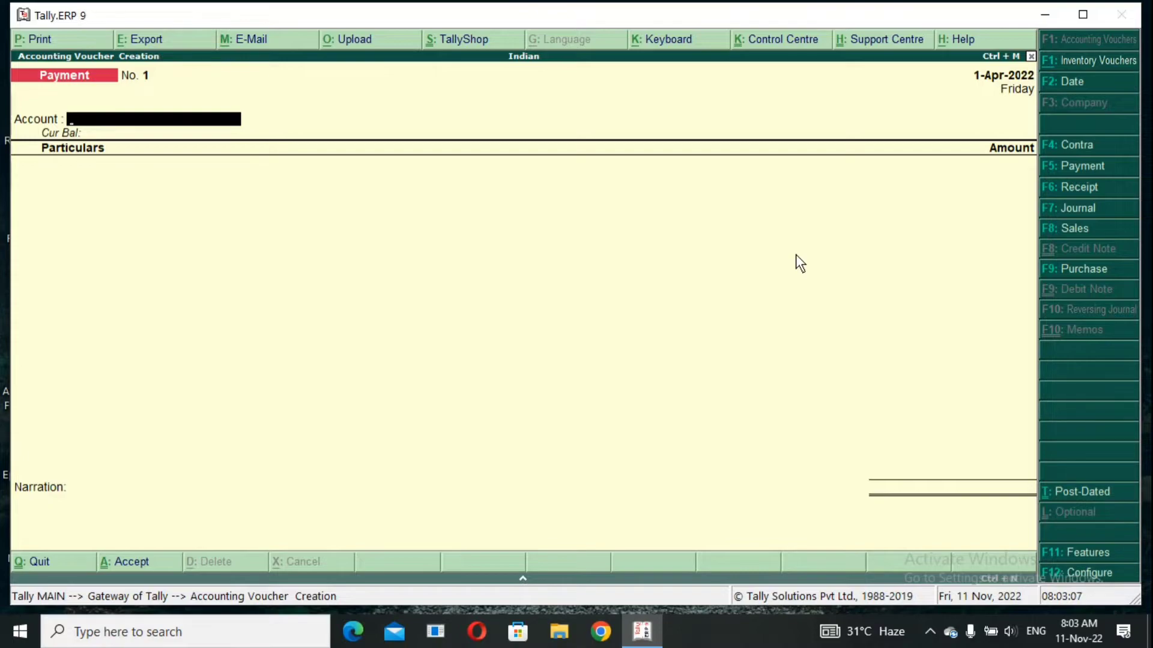
pyautogui.press('F5')
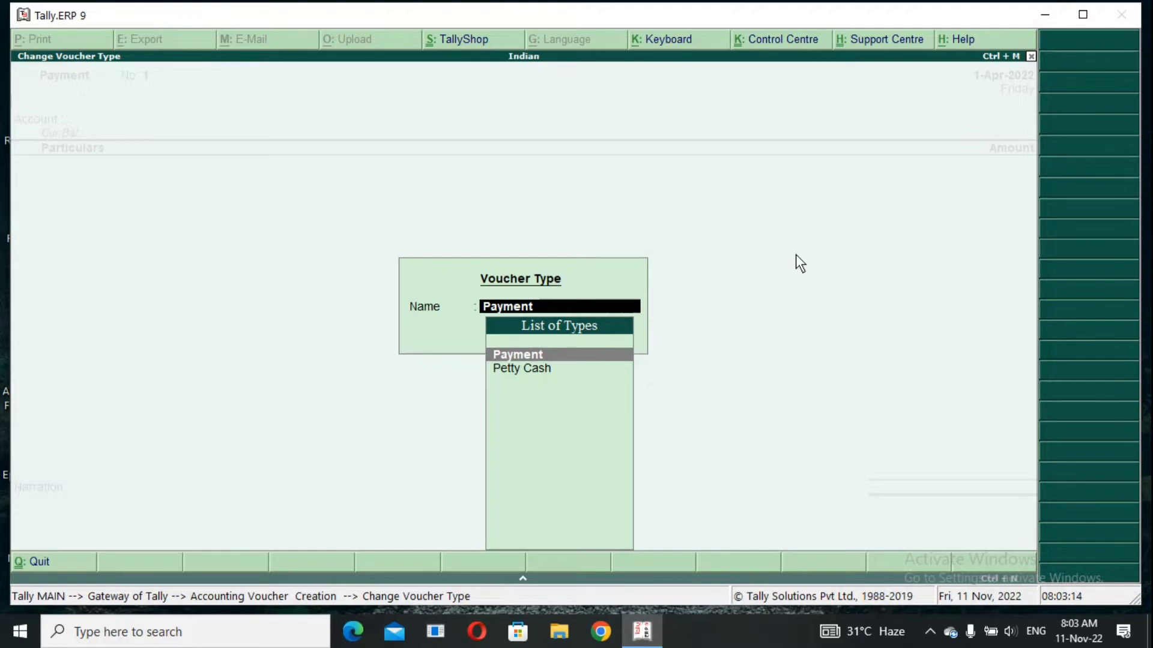
pyautogui.press('Down')
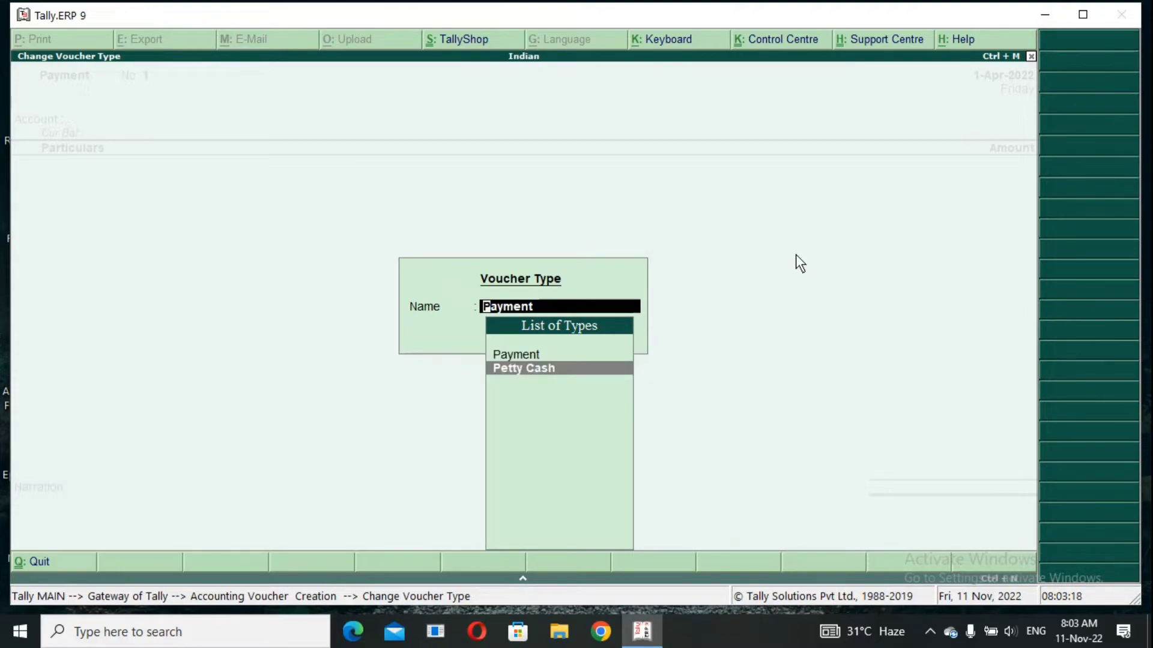
pyautogui.press('Return')
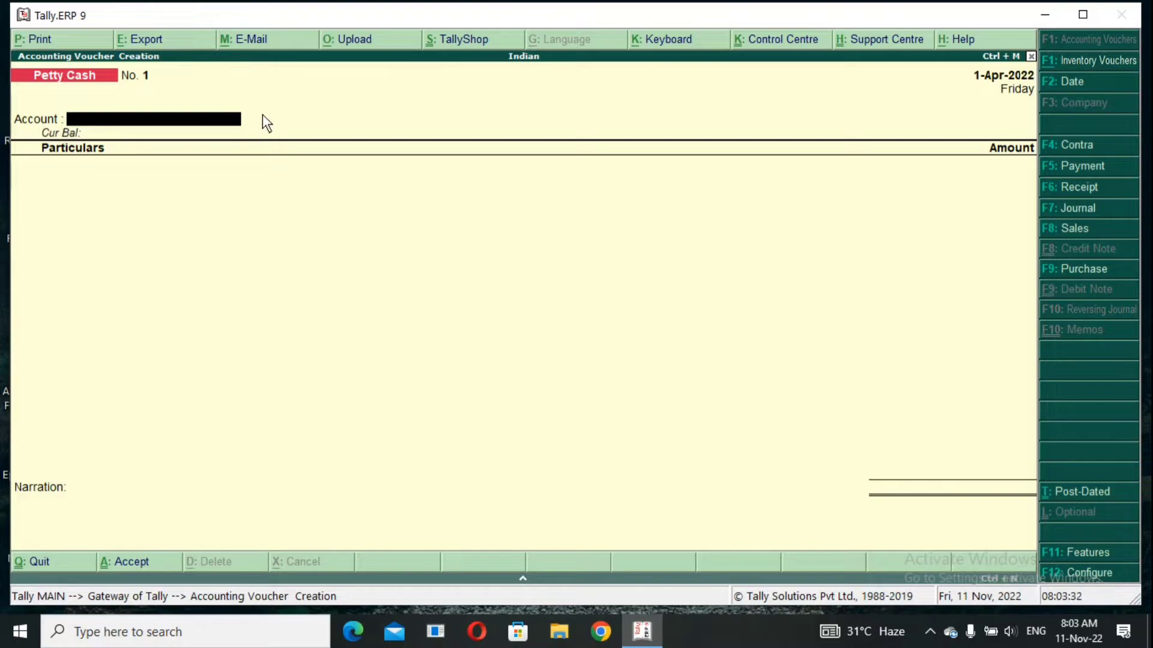
# Step: Set the Petty Cash ledger as the account of the voucher
pyautogui.press('space')
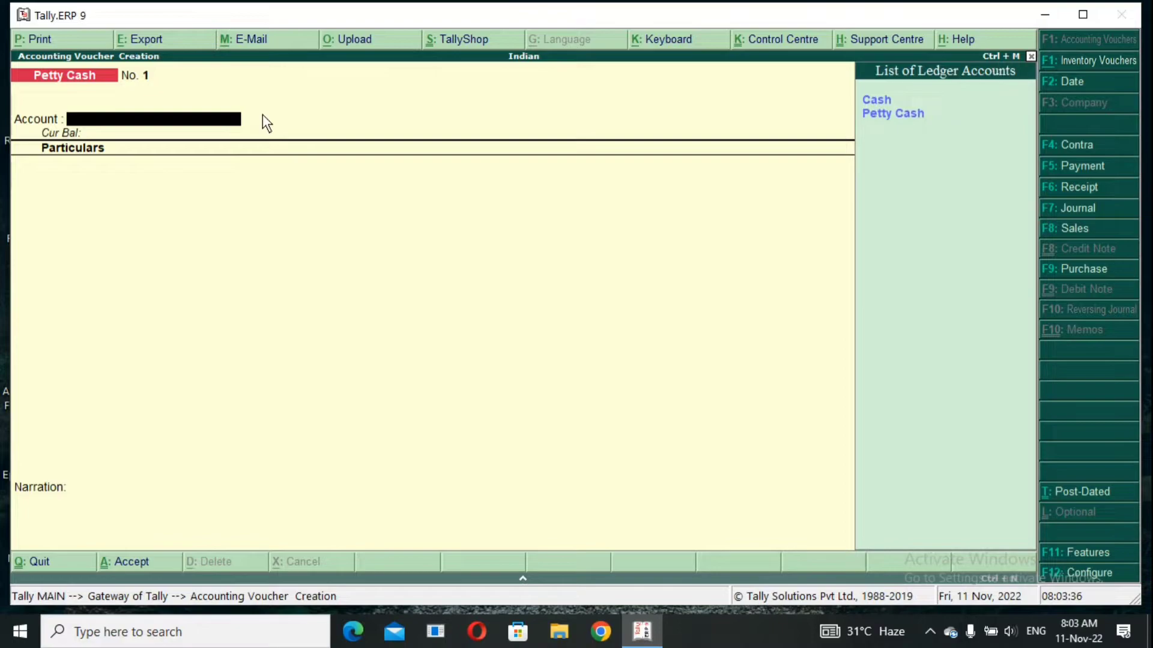
pyautogui.press('Down')
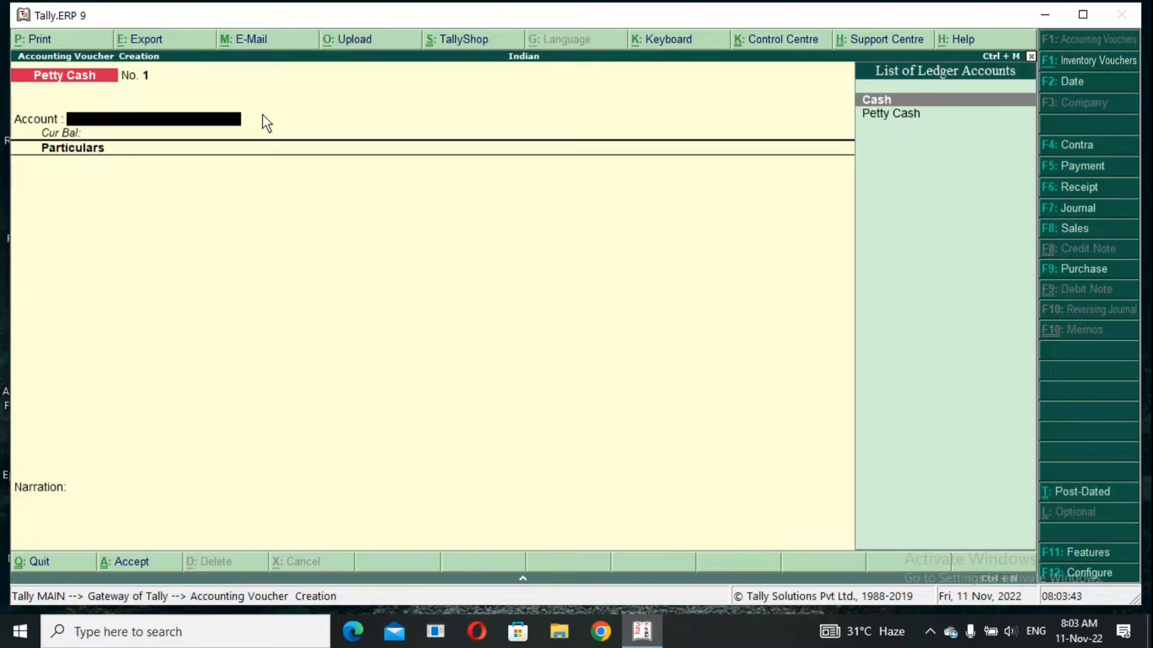
pyautogui.press('Down')
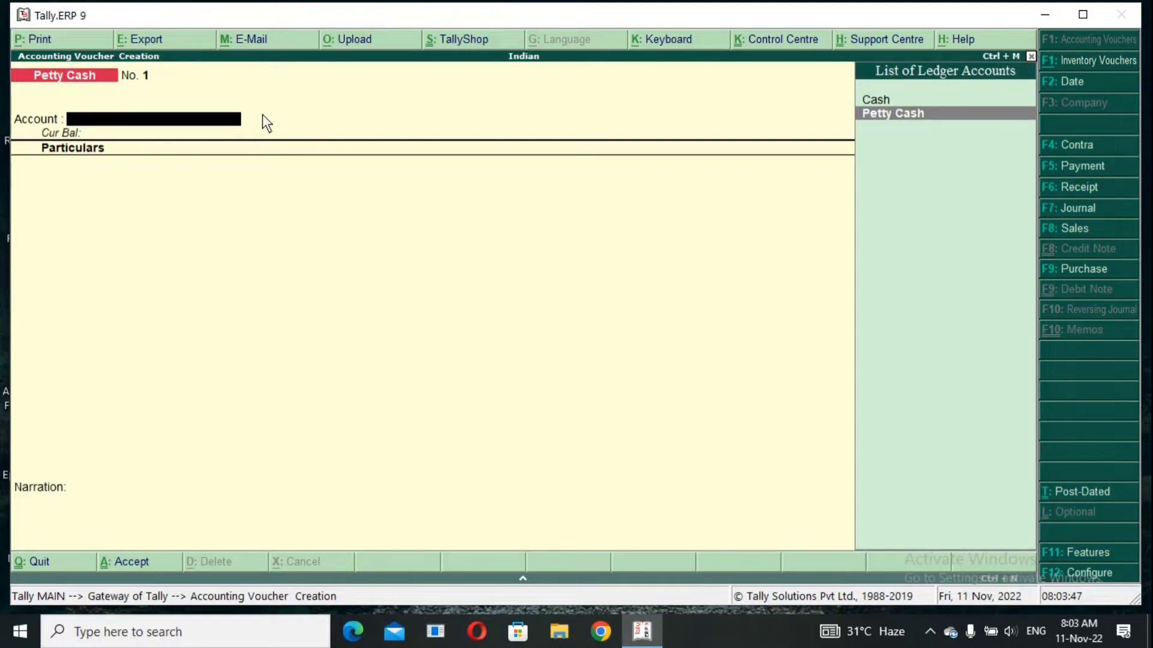
pyautogui.press('Return')
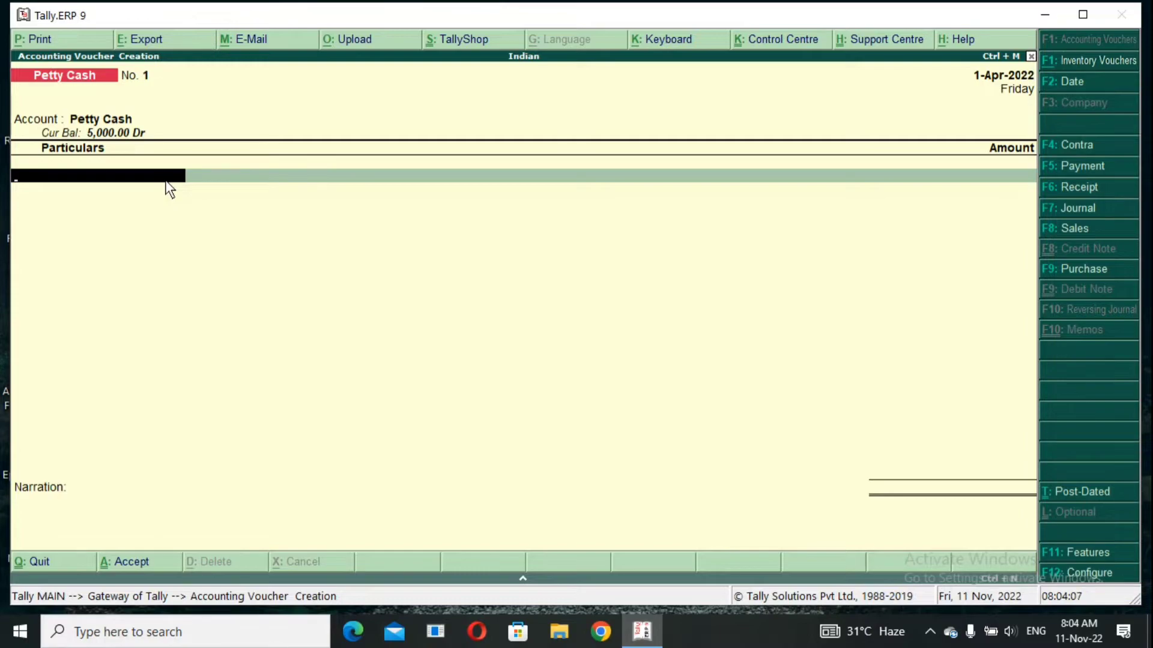
# Step: Enter Newspaper as the voucher's first expense line with an amount of 500
pyautogui.hotkey('alt', 'c')
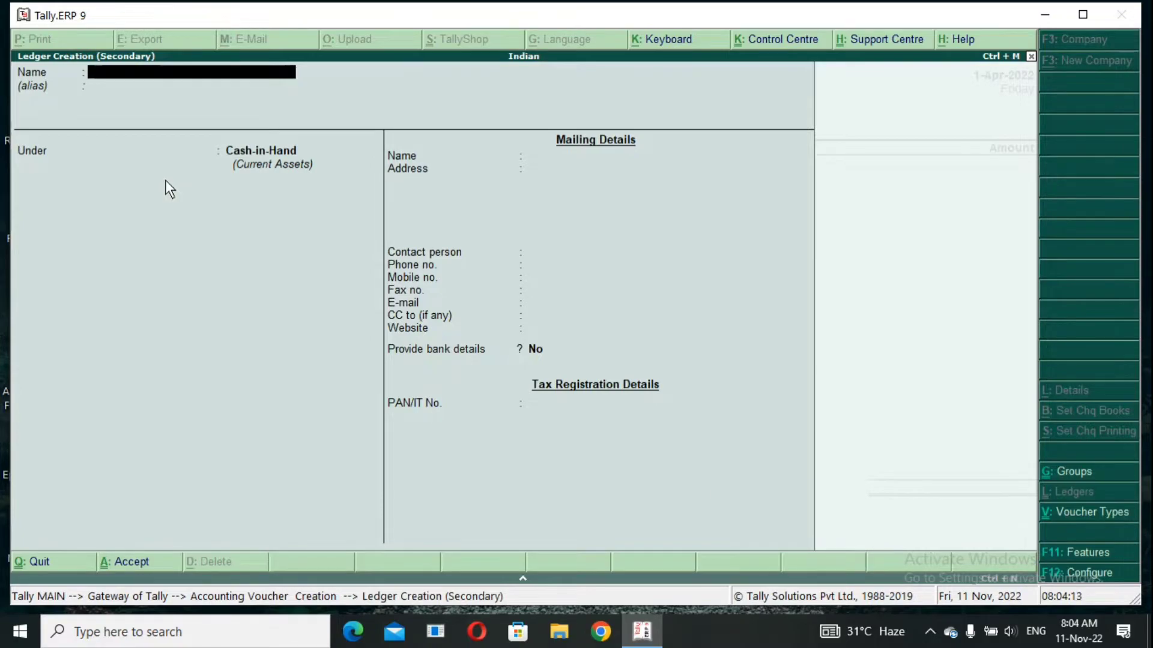
pyautogui.hotkey('ctrl', 'a')
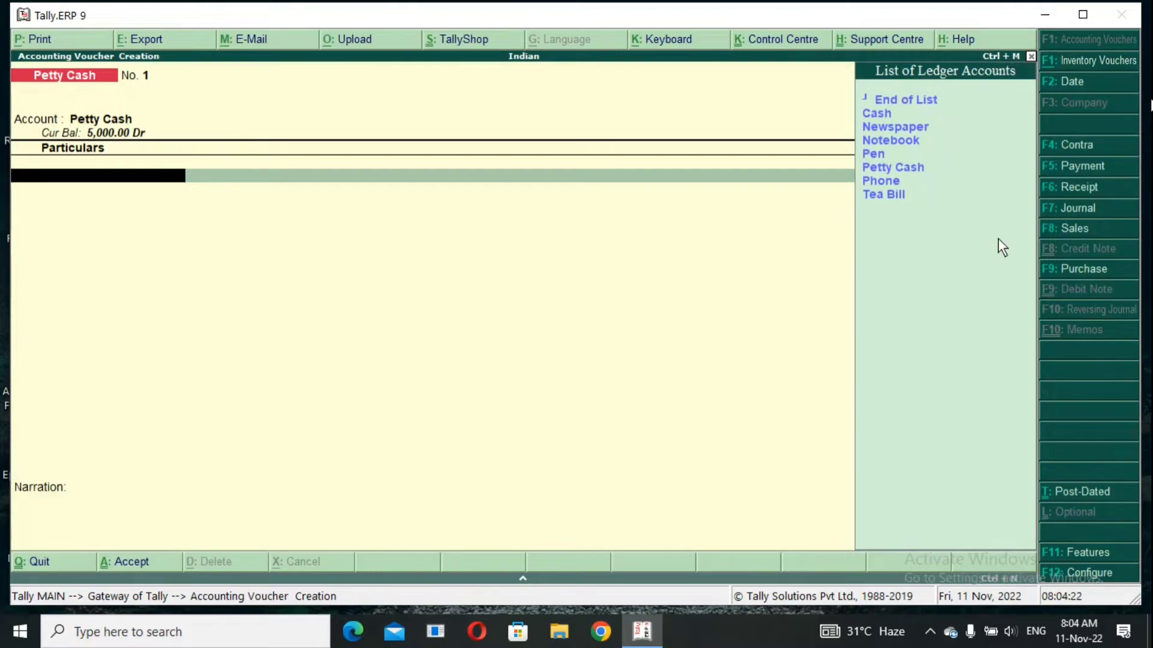
pyautogui.press('Down')
pyautogui.press('Down')
pyautogui.press('Down')
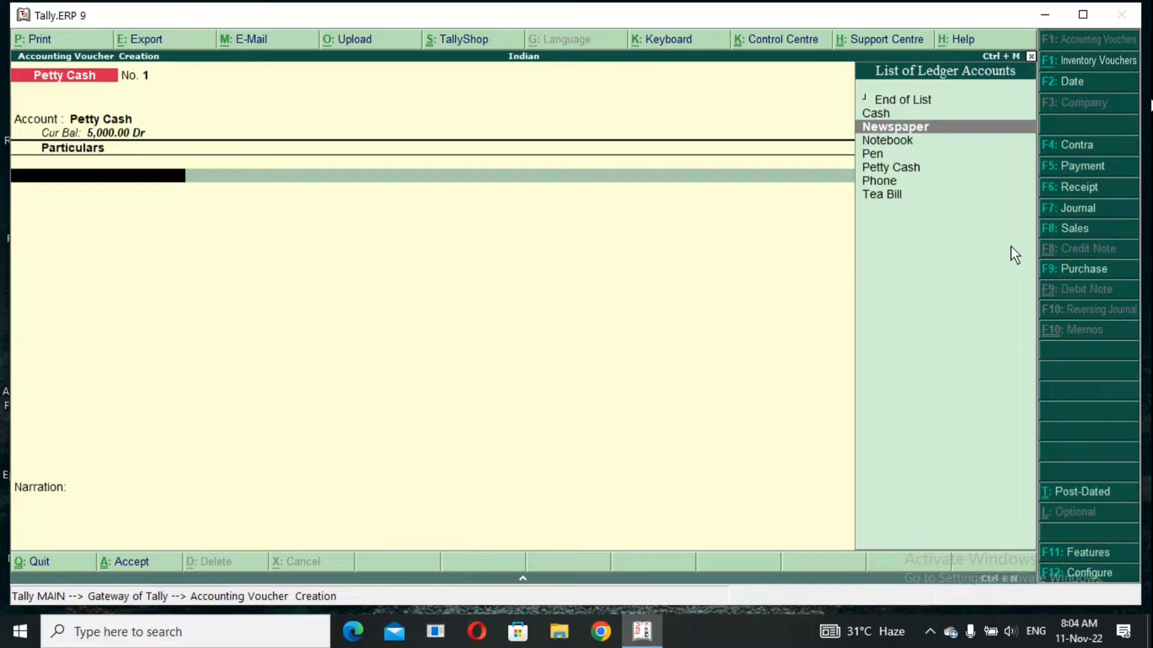
pyautogui.press('Return')
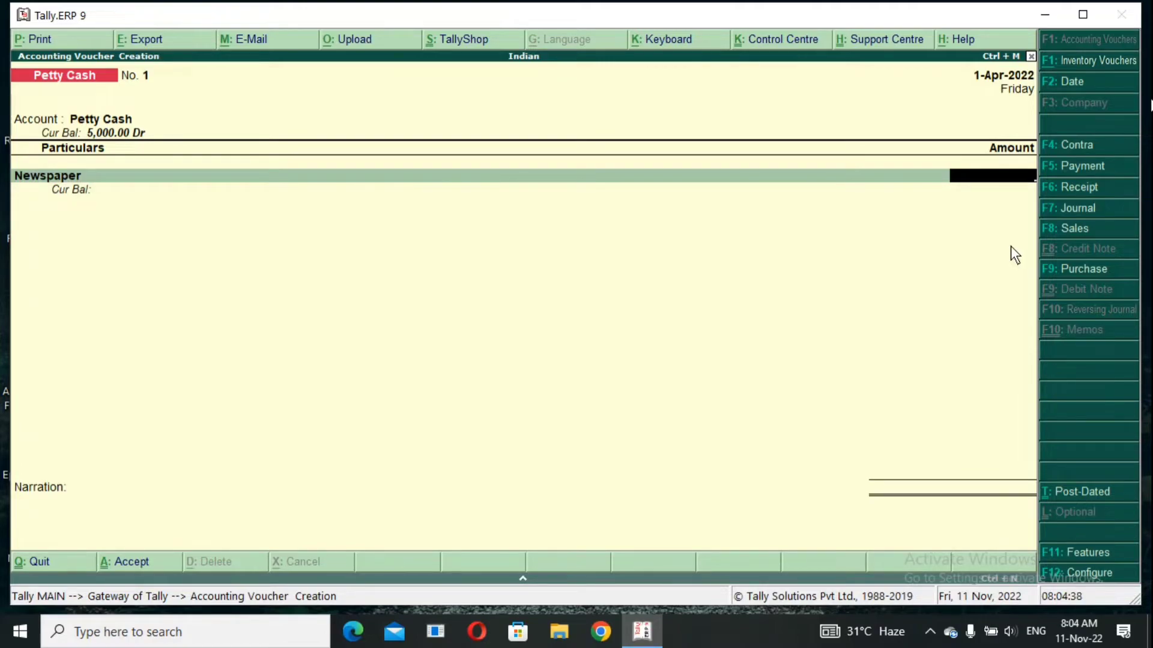
pyautogui.write('500')
pyautogui.press('Return')
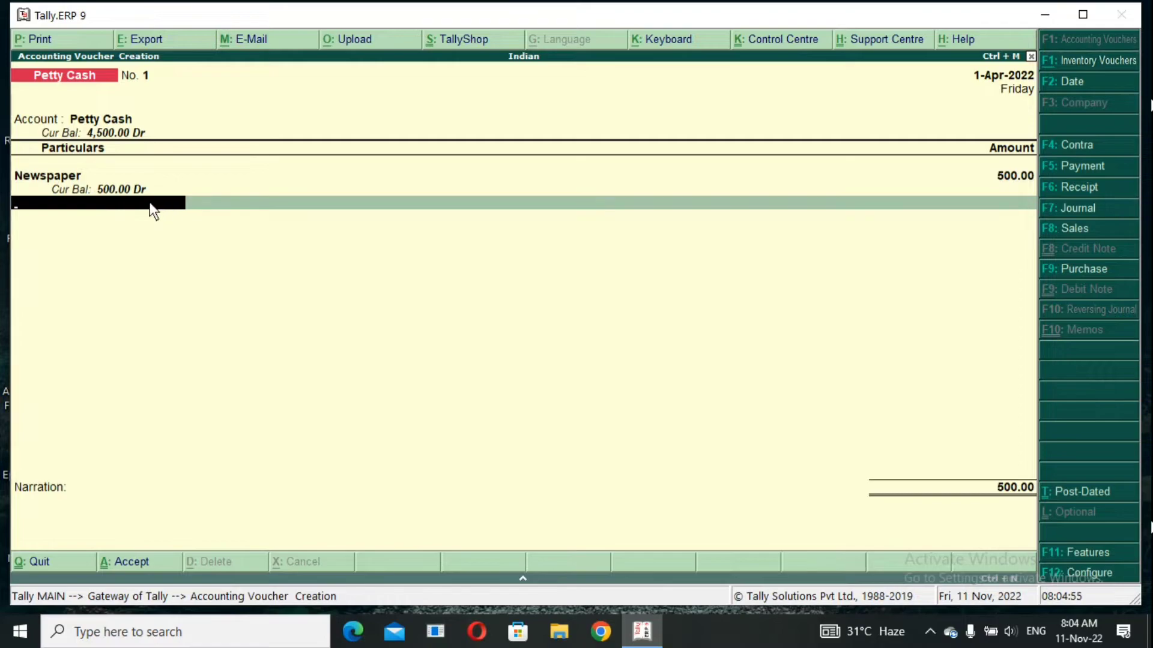
# Step: Add Notebook as the voucher's second expense line with an amount of 300
pyautogui.press('space')
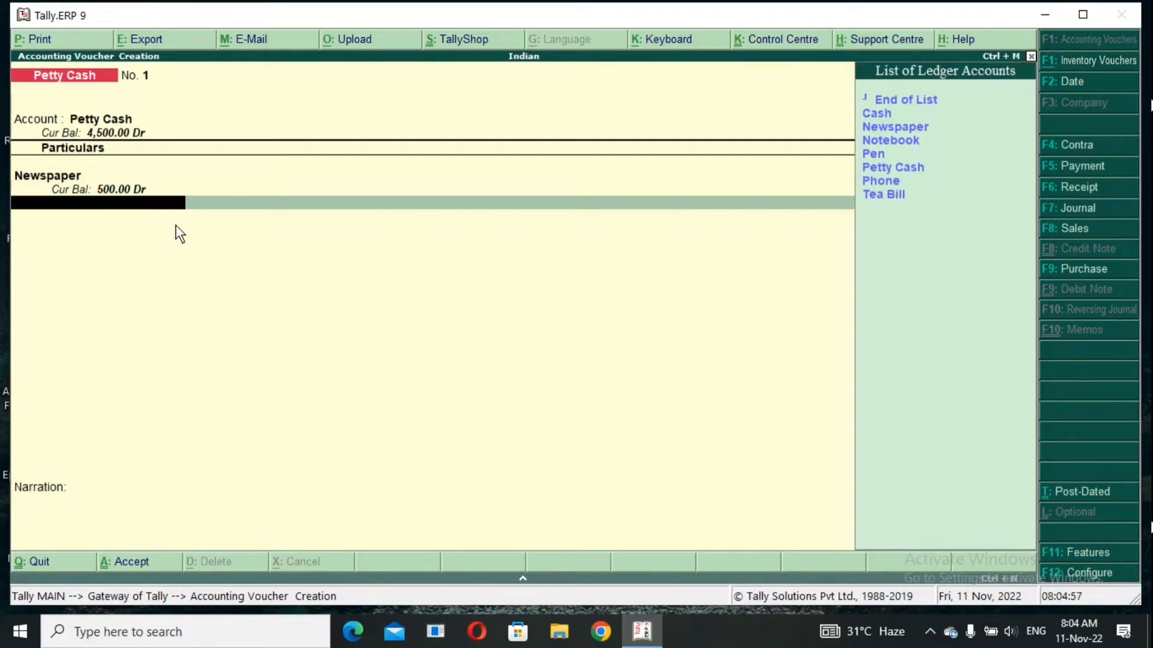
pyautogui.press('Down')
pyautogui.press('Down')
pyautogui.press('Down')
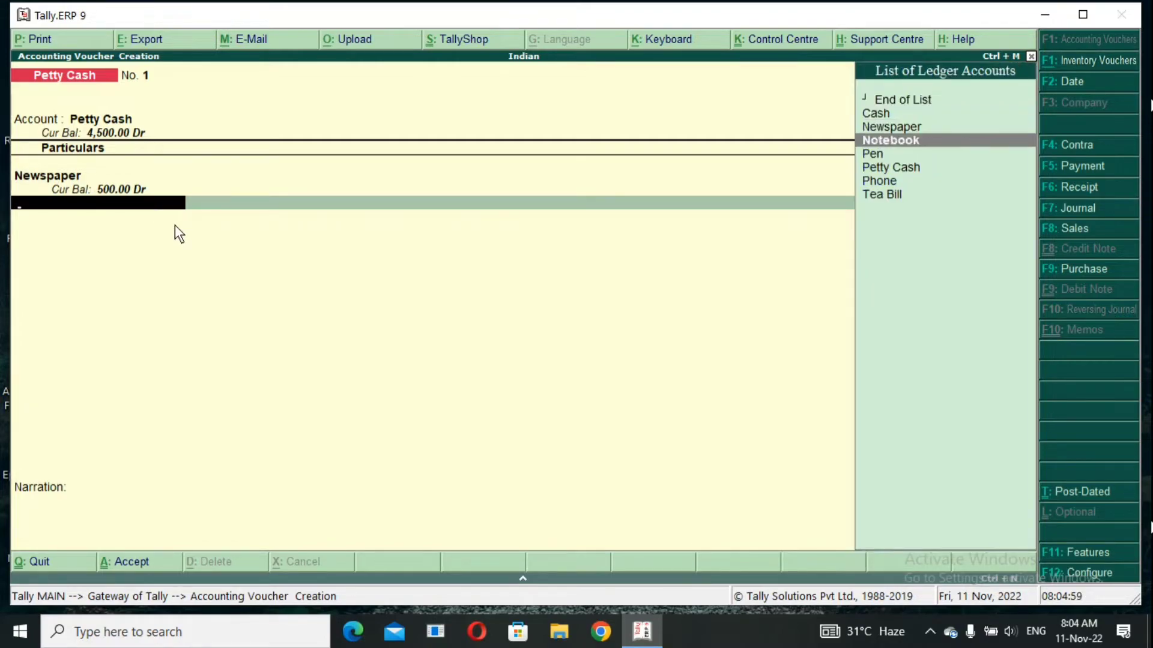
pyautogui.press('Return')
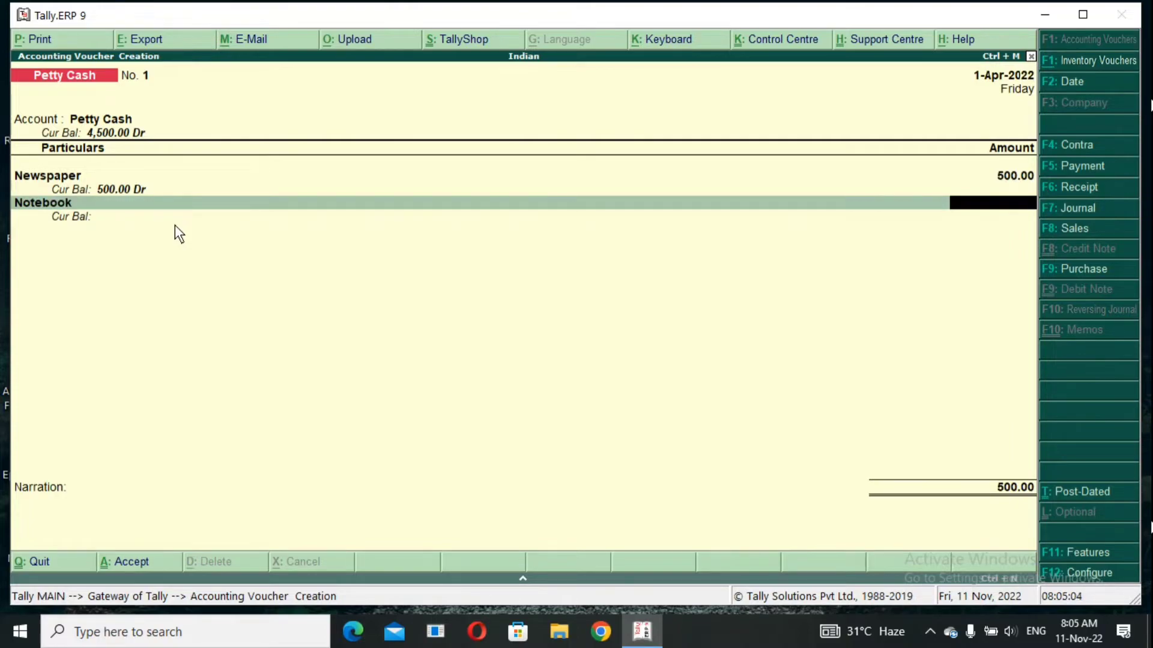
pyautogui.write('300')
pyautogui.press('Return')
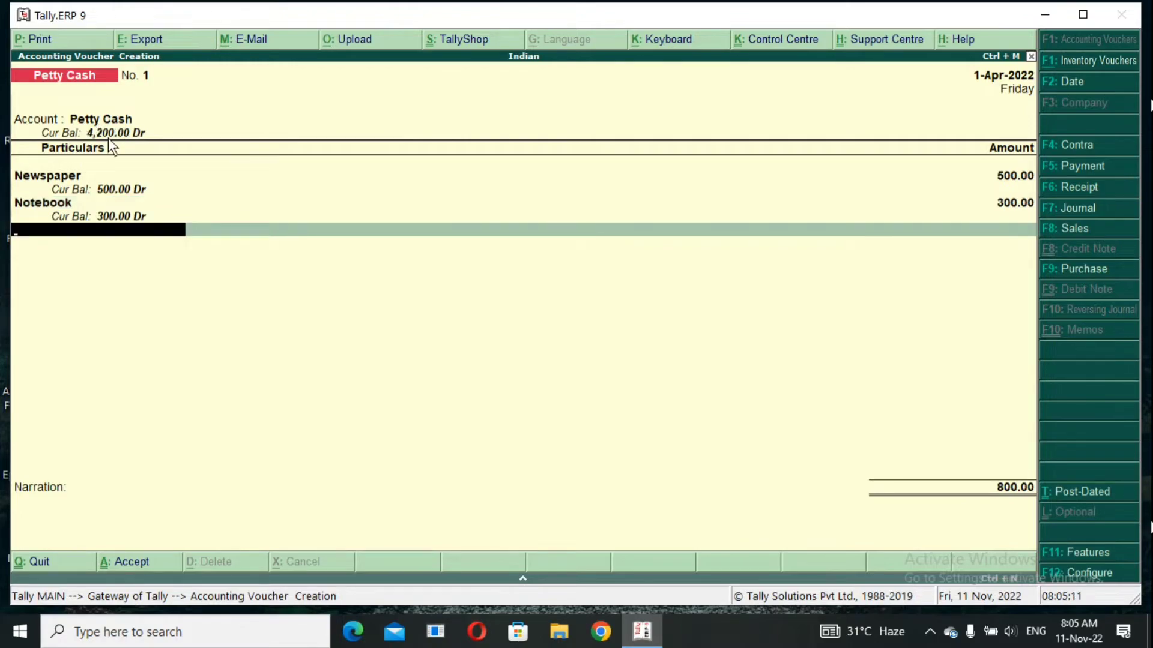
# Step: Add Phone as the voucher's third expense line with an amount of 1,000
pyautogui.press('space')
pyautogui.press('Down')
pyautogui.press('Down')
pyautogui.press('Down')
pyautogui.press('Down')
pyautogui.press('Down')
pyautogui.press('Down')
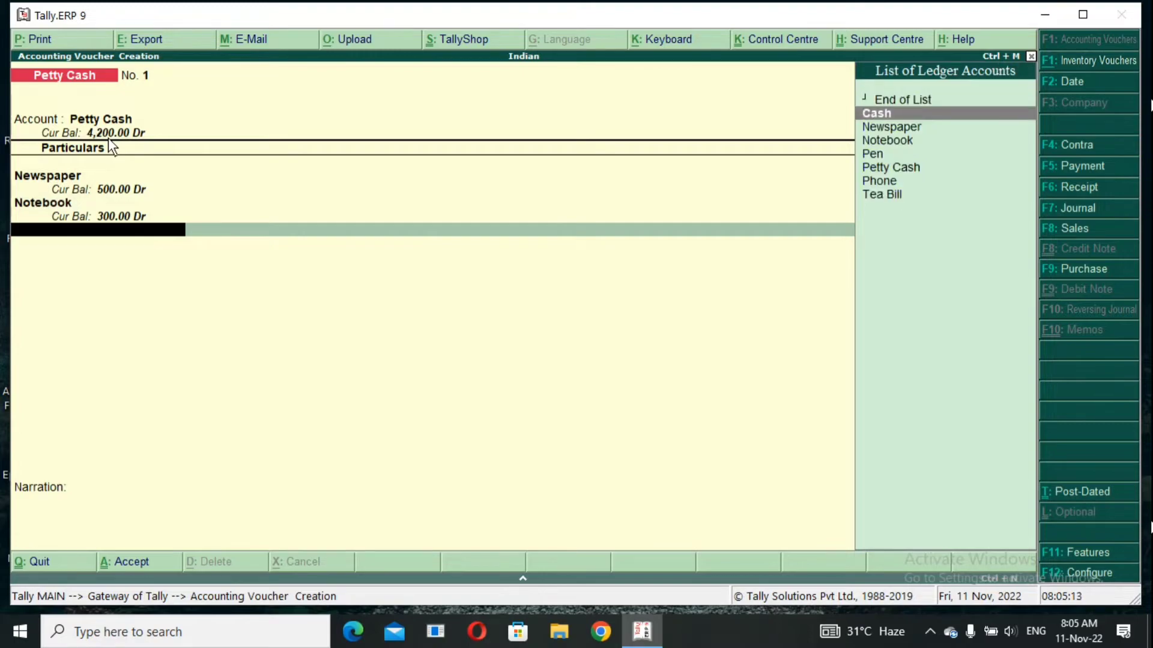
pyautogui.press('Return')
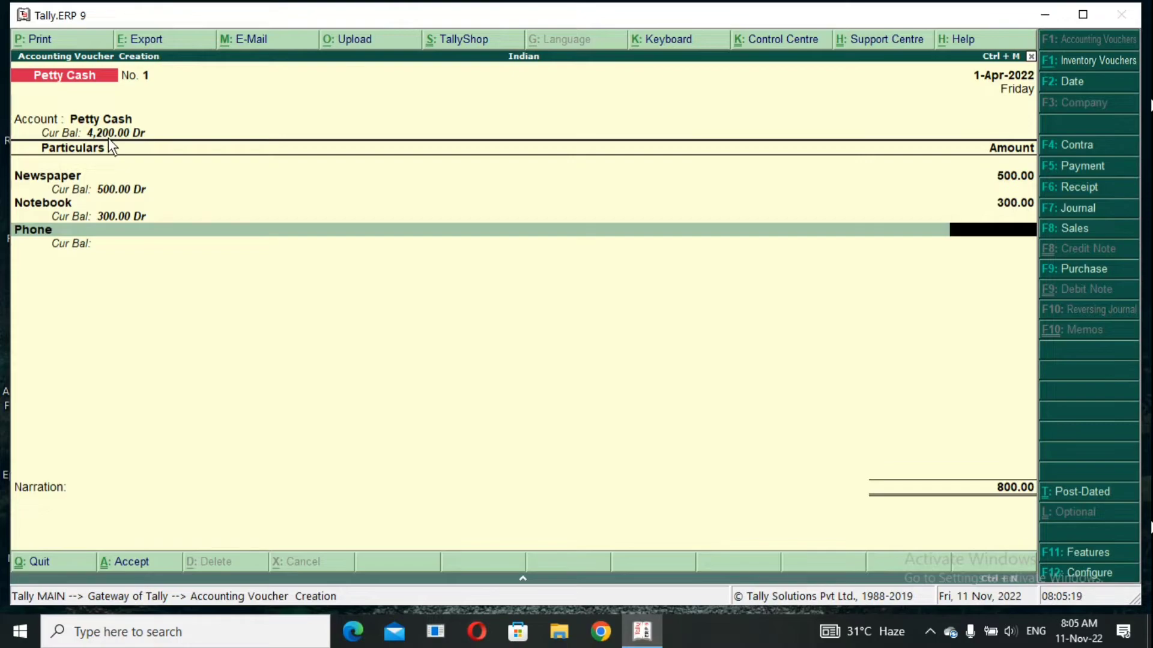
pyautogui.write('1,000')
pyautogui.press('Return')
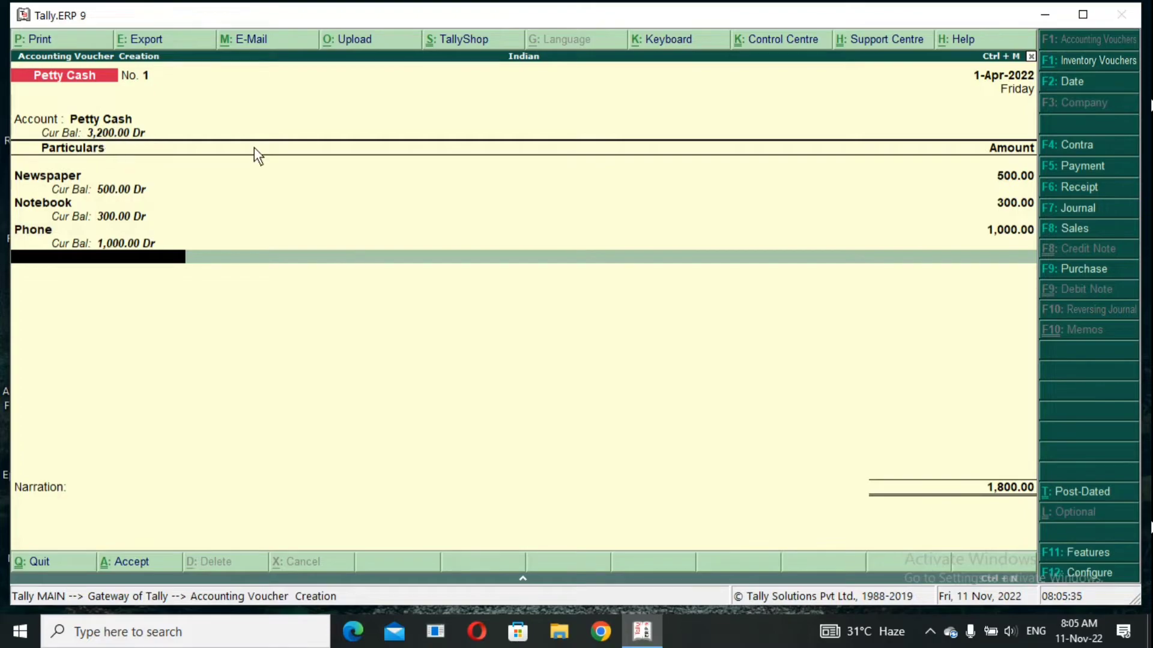
# Step: Add Pen as the voucher's fourth expense line with an amount of 200
pyautogui.press('space')
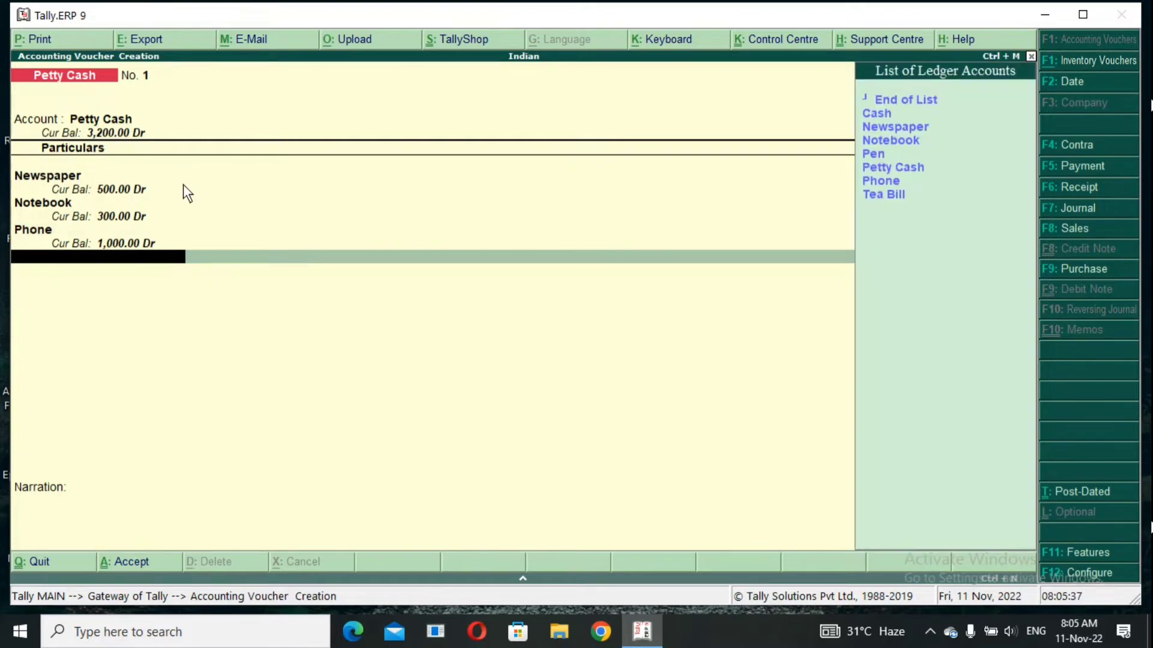
pyautogui.press('Down')
pyautogui.press('Down')
pyautogui.press('Down')
pyautogui.press('Down')
pyautogui.press('Down')
pyautogui.press('Return')
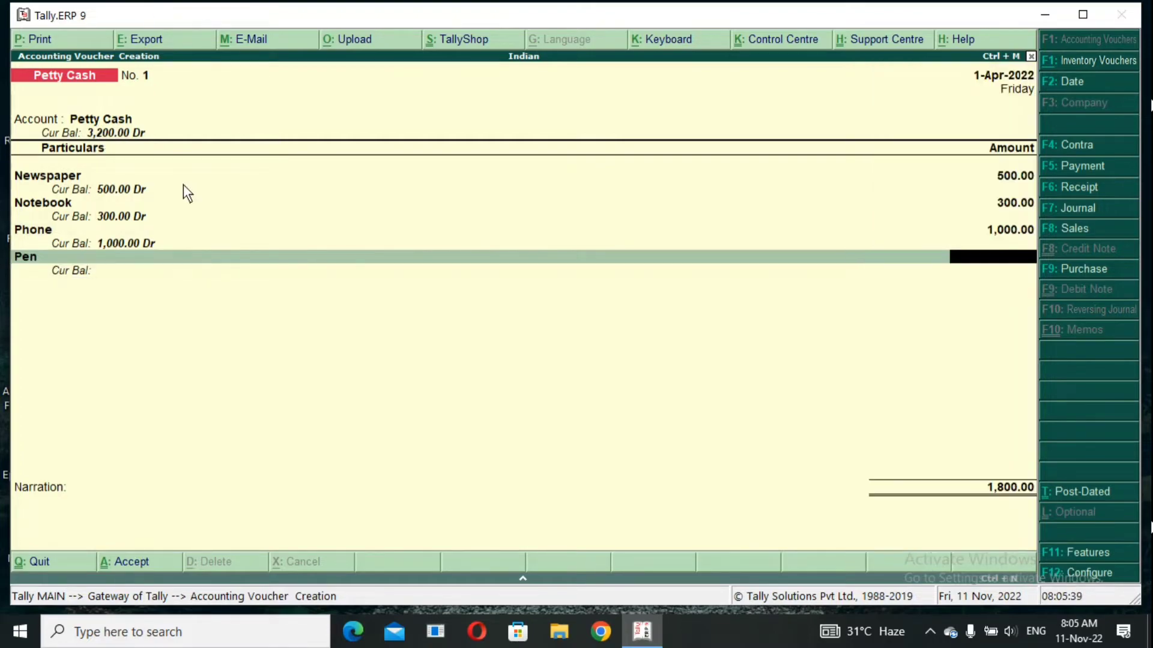
pyautogui.write('200')
pyautogui.press('Return')
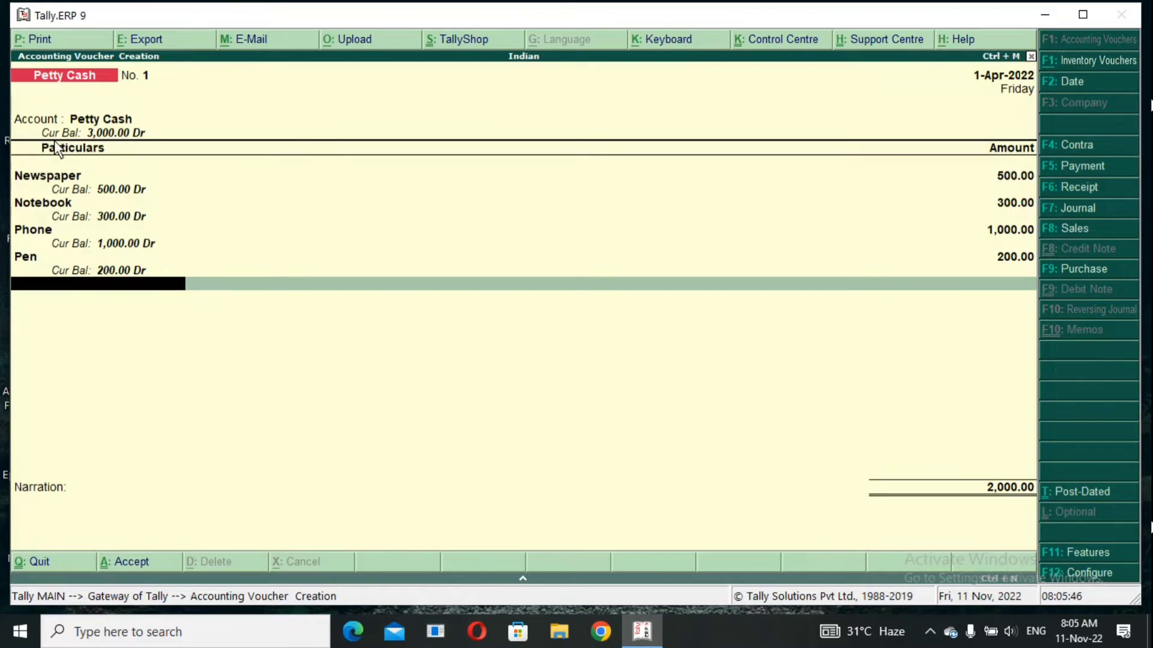
# Step: Add Tea Bill as the voucher's fifth expense line with an amount of 1,500
pyautogui.press('space')
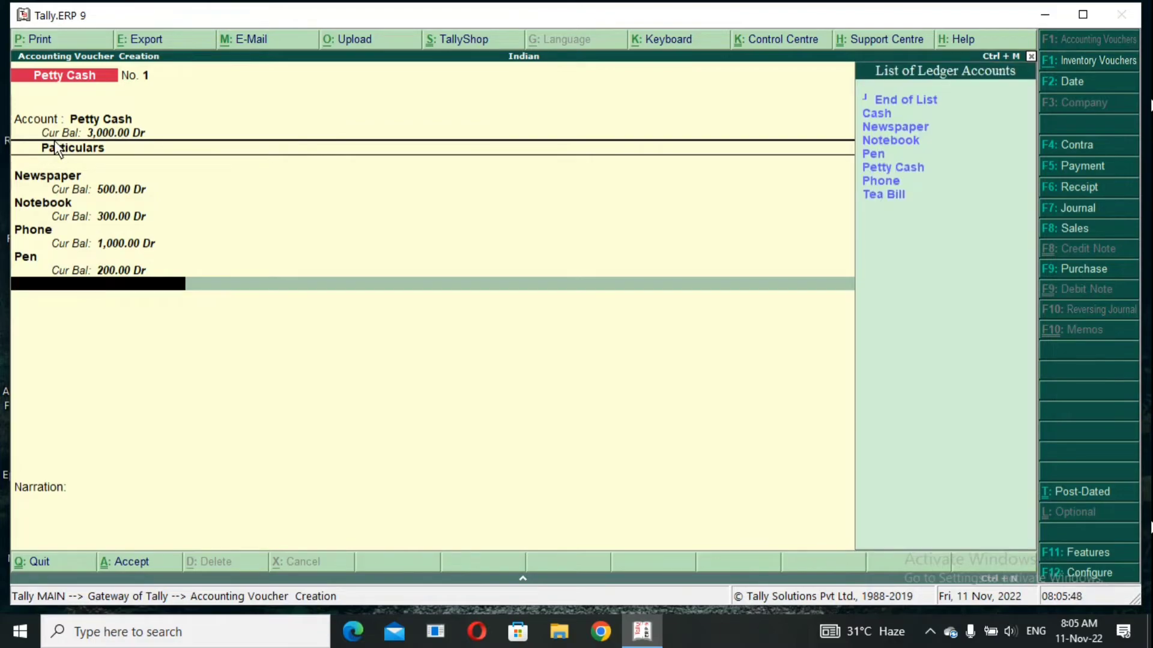
pyautogui.press('Down')
pyautogui.press('Down')
pyautogui.press('Down')
pyautogui.press('Down')
pyautogui.press('Down')
pyautogui.press('Down')
pyautogui.press('Down')
pyautogui.press('Down')
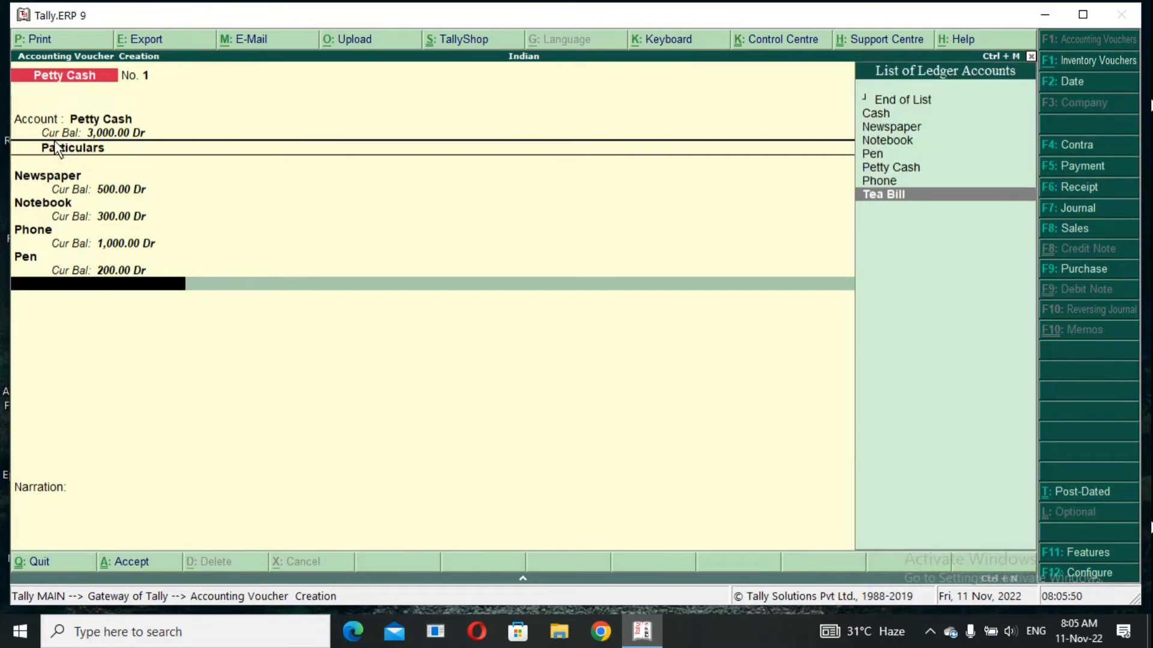
pyautogui.press('Return')
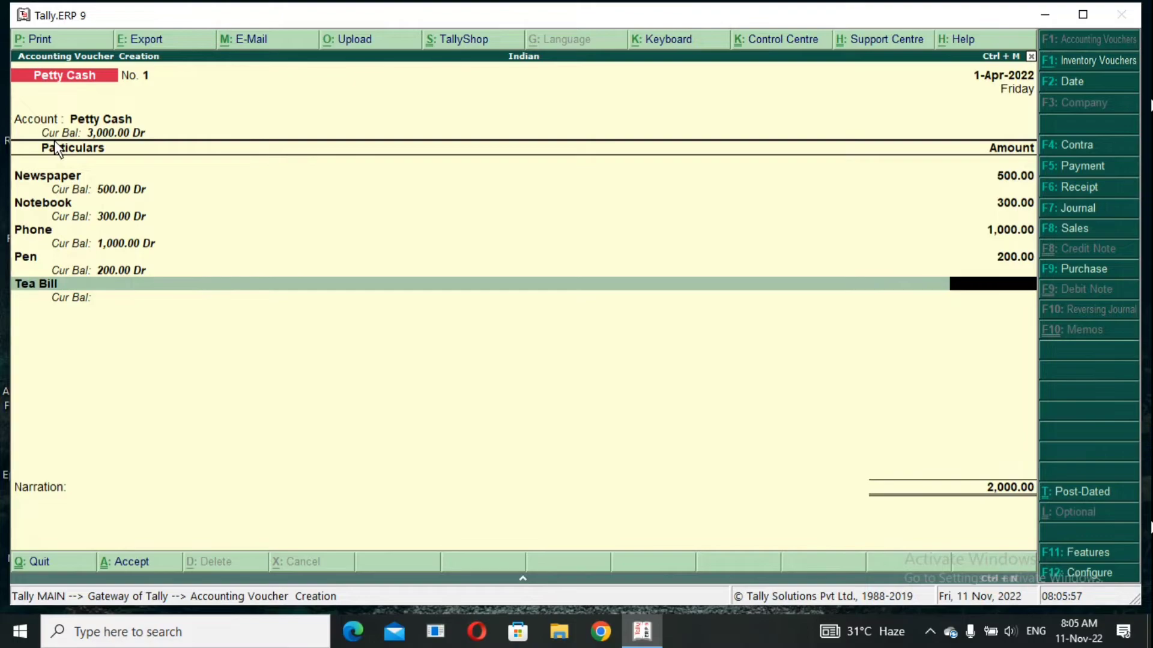
pyautogui.write('1500')
pyautogui.press('Return')
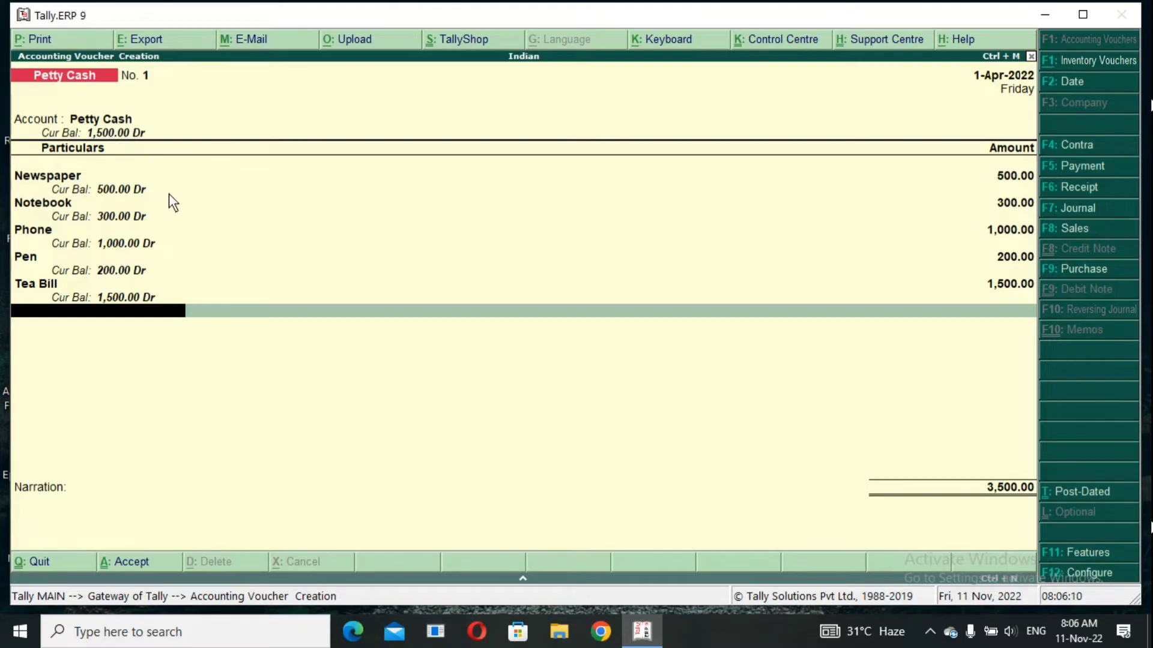
# Step: Create a new ledger named Wage under Indirect Expenses from within the voucher and use it for the sixth line
pyautogui.press('space')
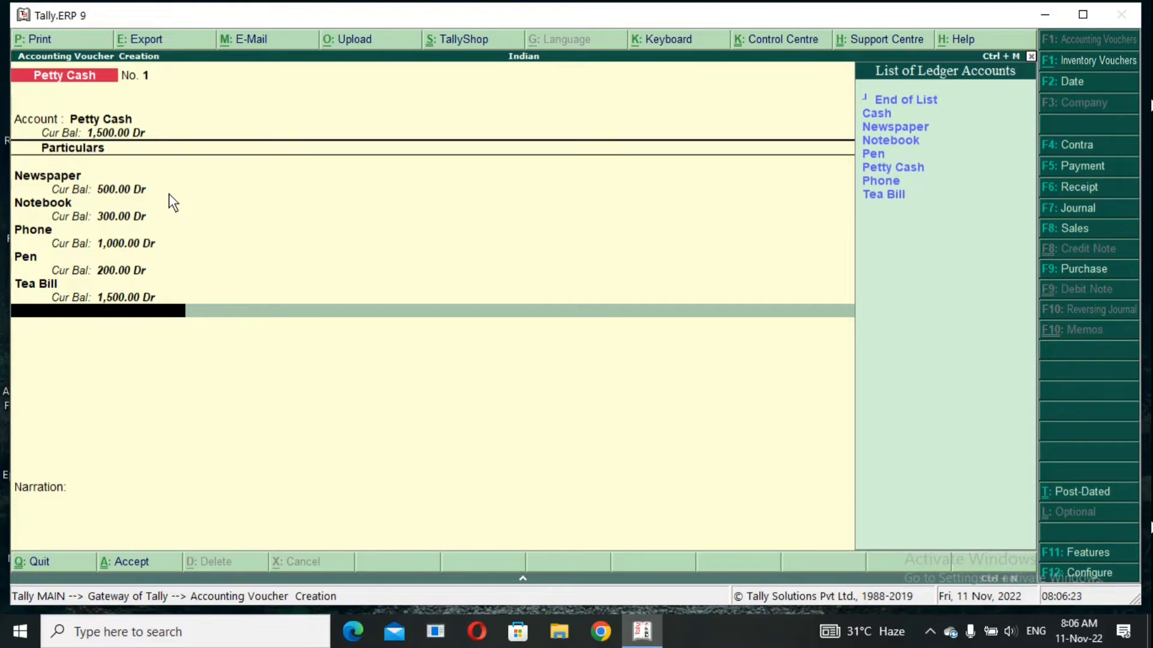
pyautogui.hotkey('alt', 'c')
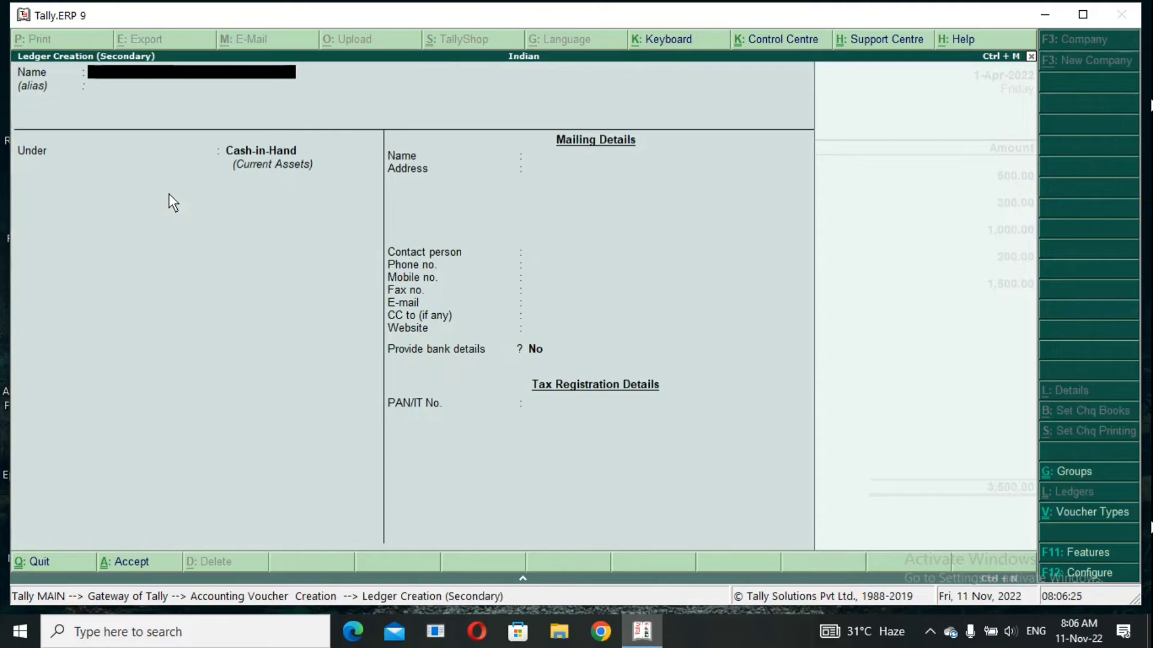
pyautogui.write('Wage')
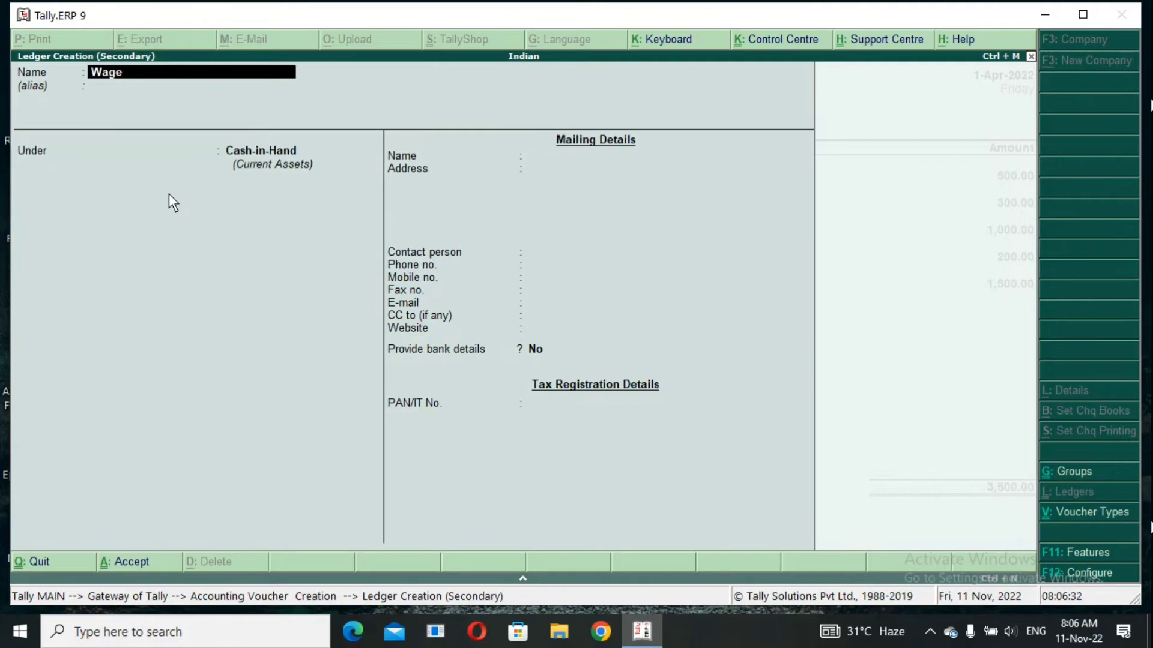
pyautogui.press('Return')
pyautogui.press('Return')
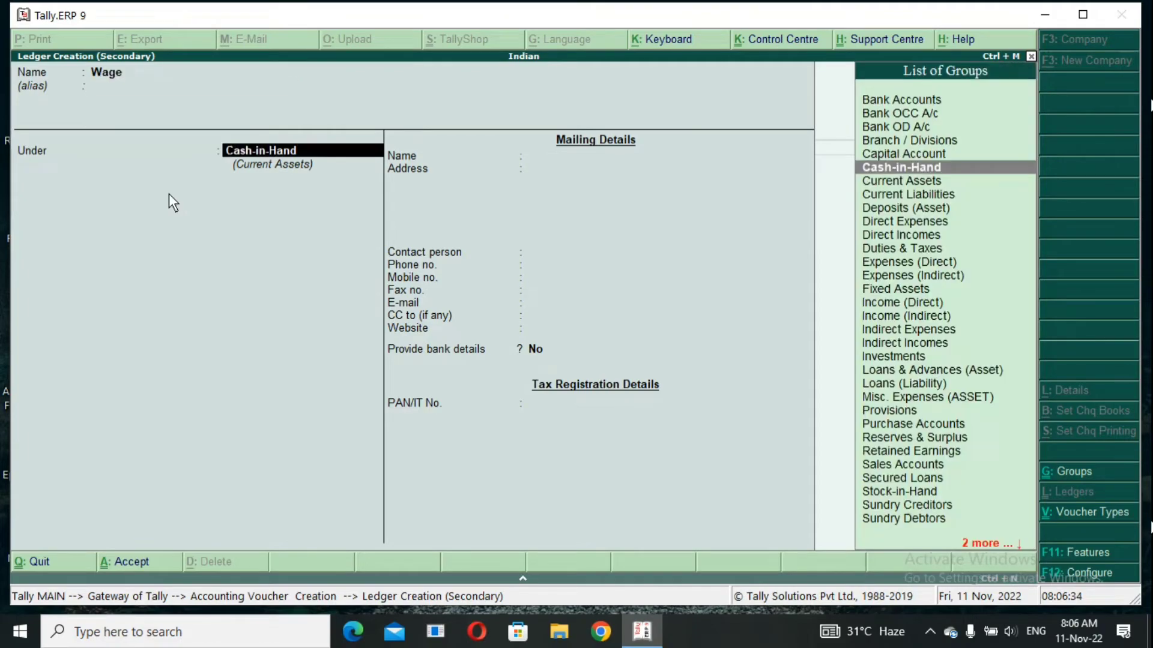
pyautogui.write('In')
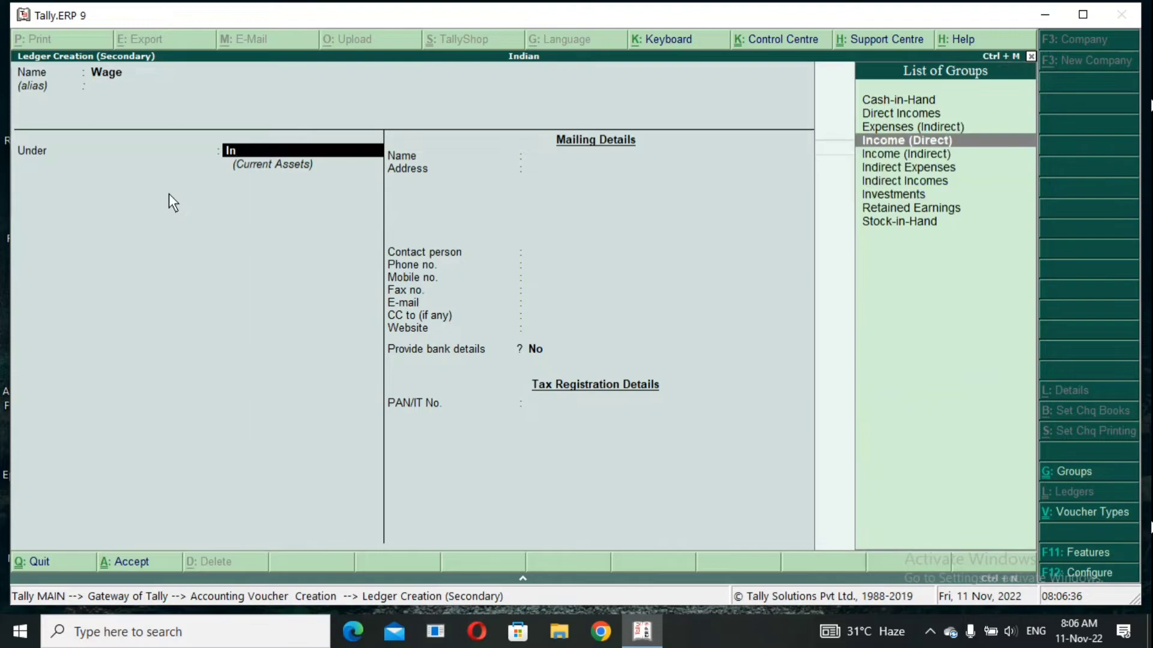
pyautogui.write('d')
pyautogui.press('Return')
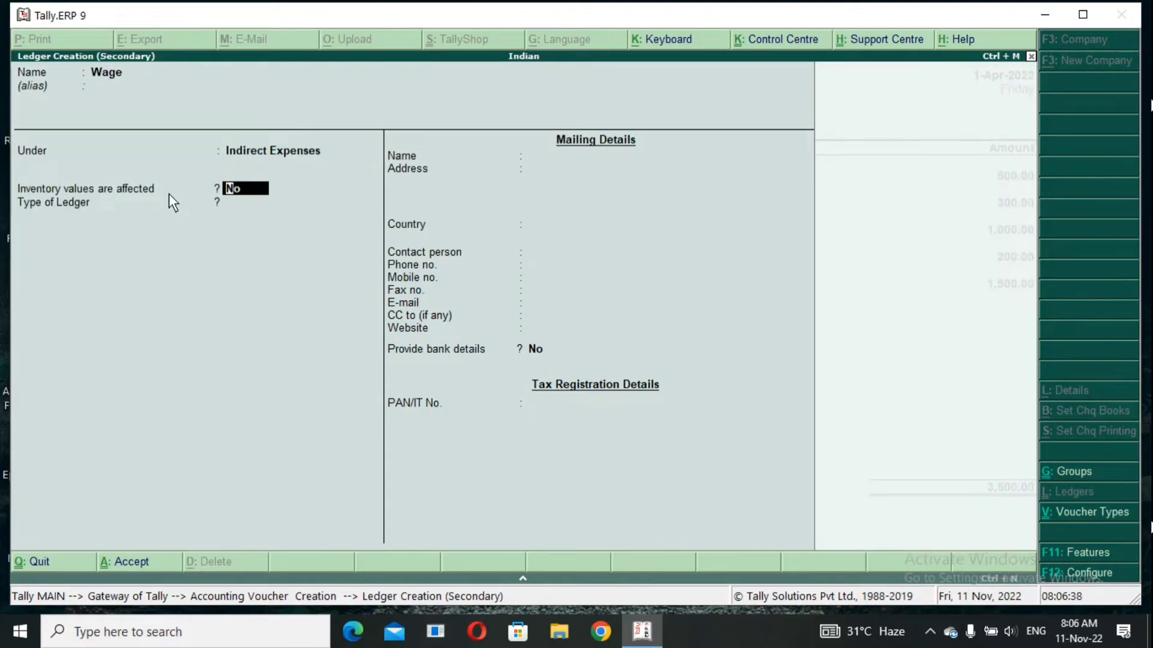
pyautogui.hotkey('ctrl', 'a')
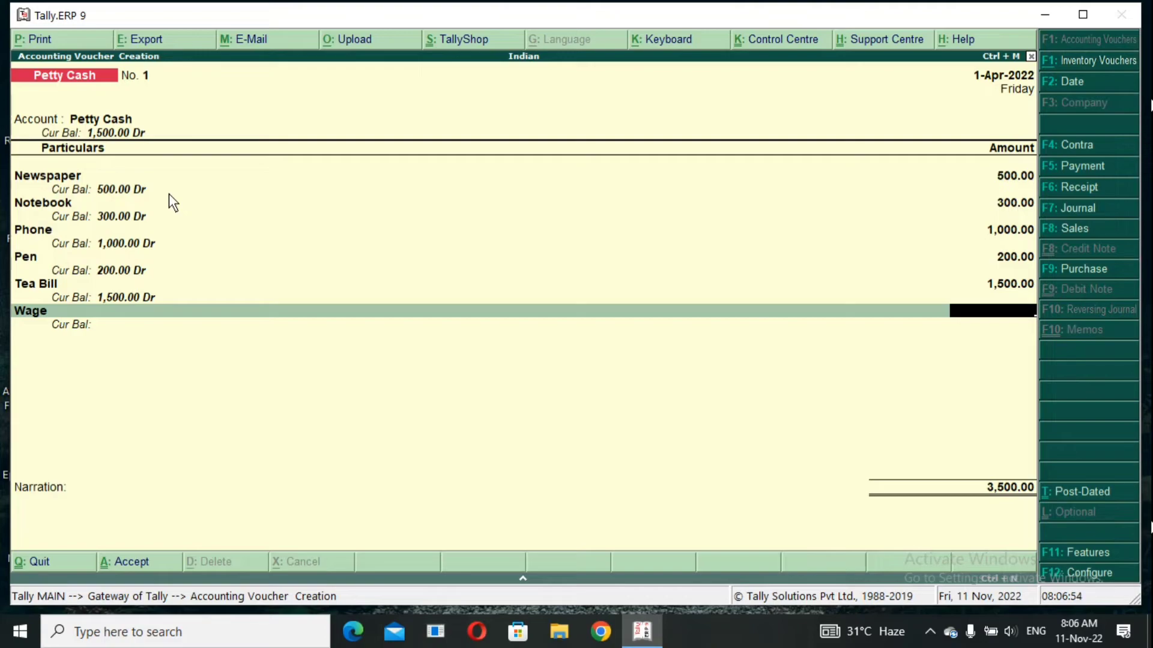
# Step: Enter 300 as the Wage amount, leave the narration empty and save the Petty Cash voucher
pyautogui.write('300')
pyautogui.press('Return')
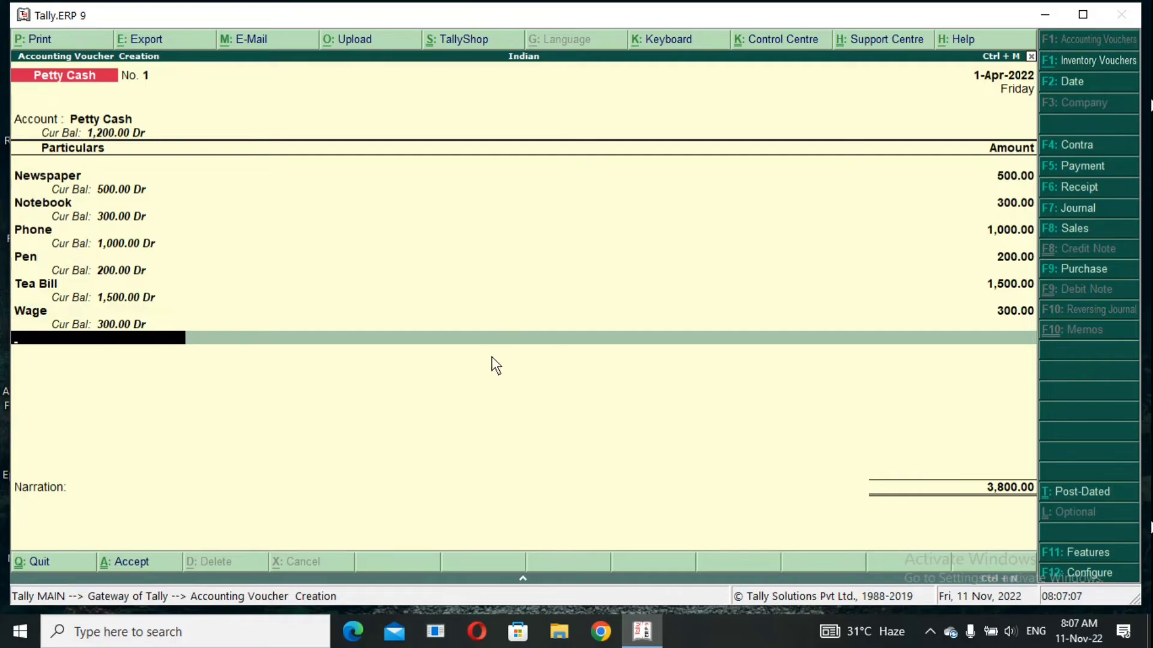
pyautogui.press('Return')
pyautogui.press('Return')
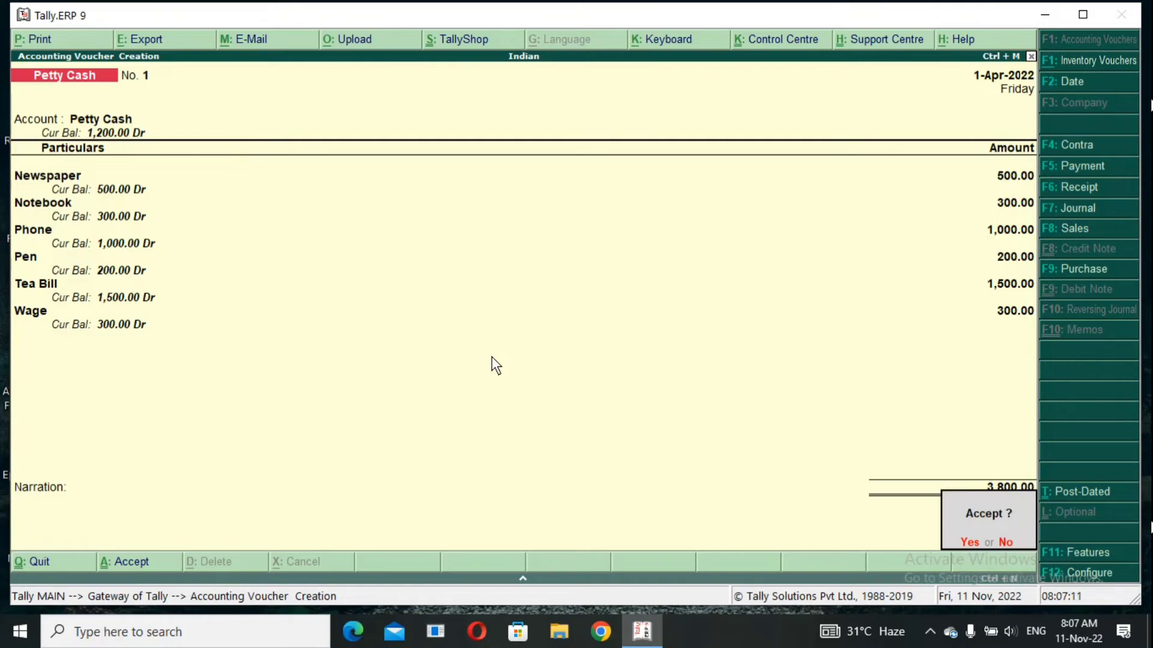
pyautogui.press('y')
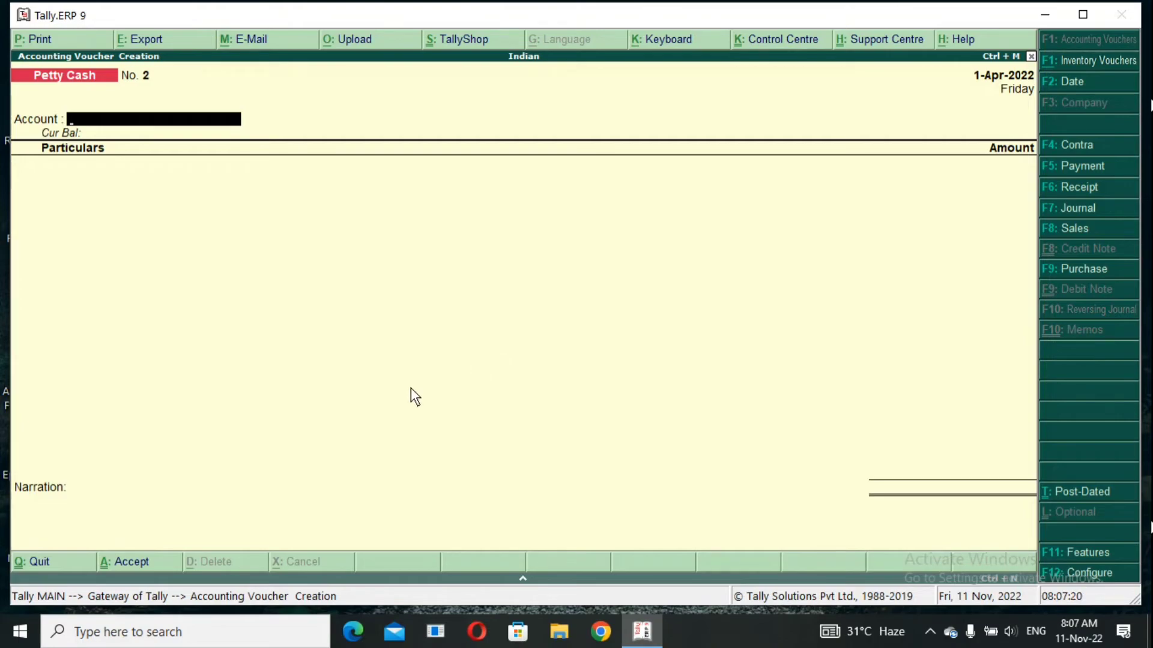
# Step: Leave voucher entry and open the saved Petty Cash voucher from the Day Book
pyautogui.press('Escape')
pyautogui.press('Return')
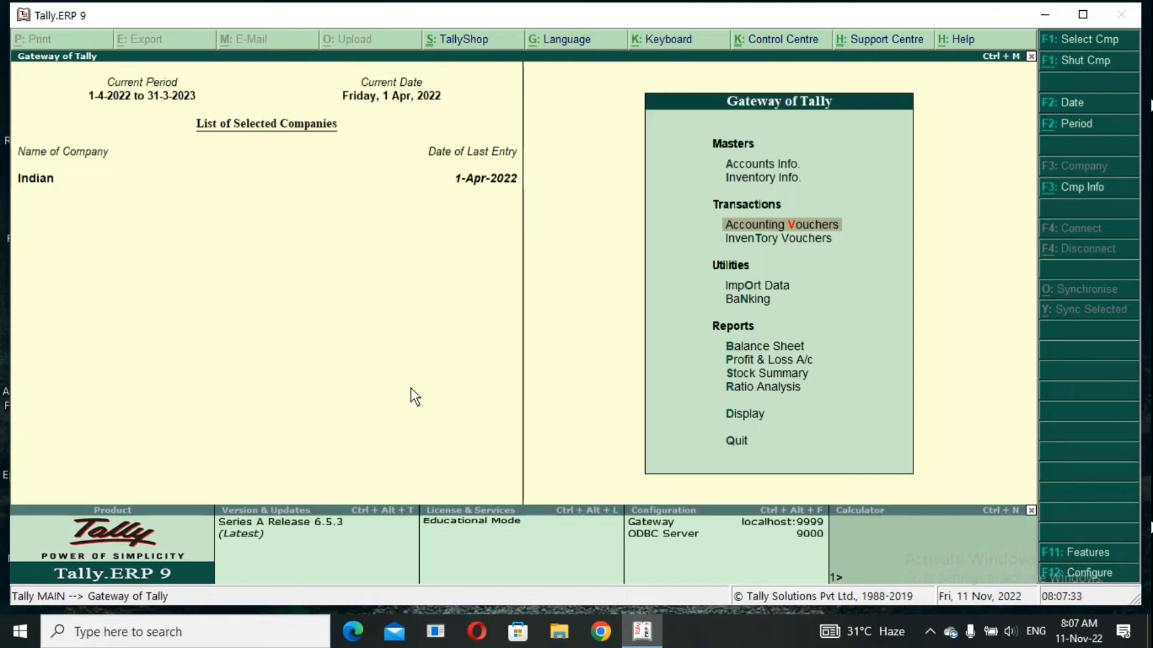
pyautogui.press('d')
pyautogui.press('y')
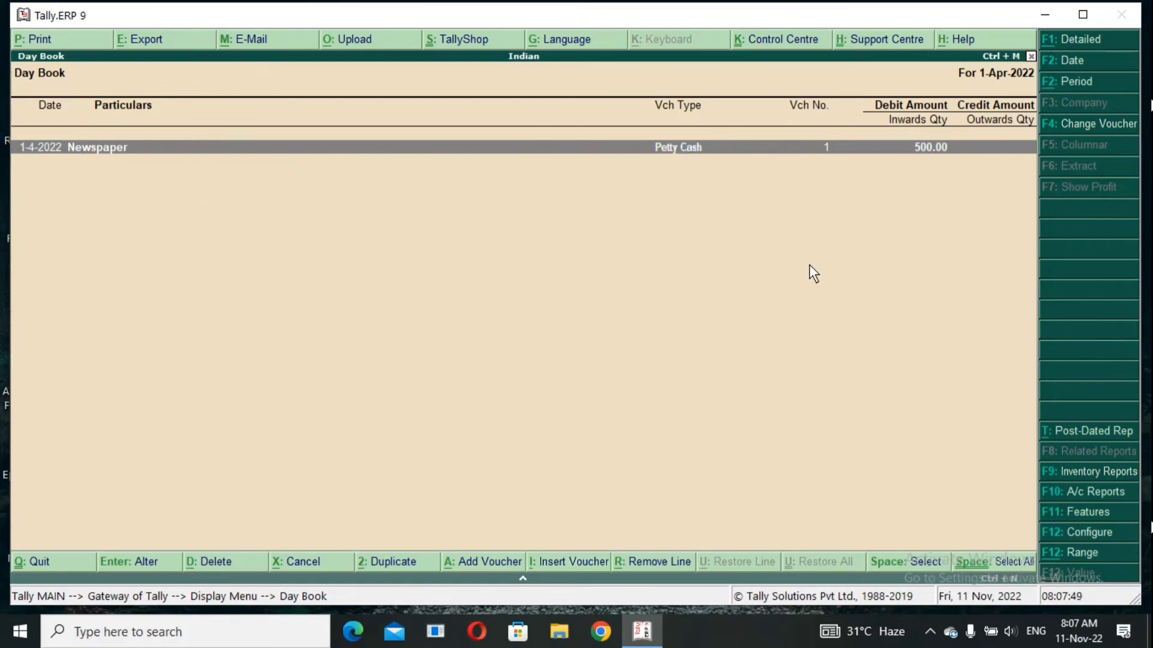
pyautogui.press('Return')
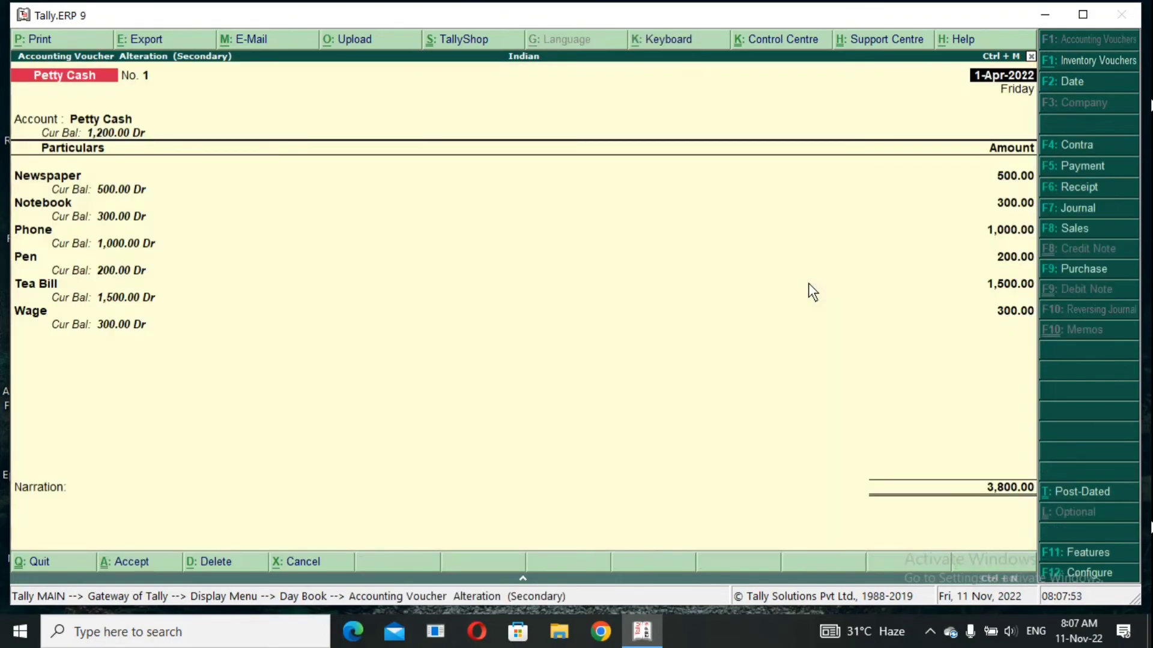
# Step: Show the print preview of the Petty Cash voucher and enlarge it for reading
pyautogui.hotkey('alt', 'p')
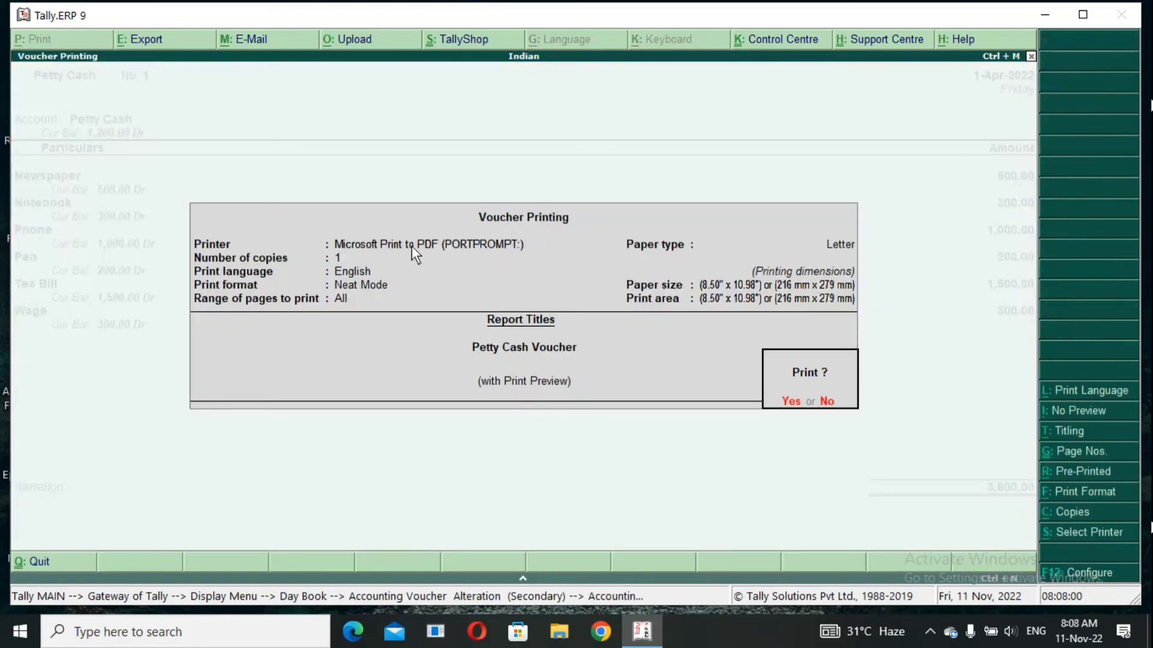
pyautogui.click(791, 403)
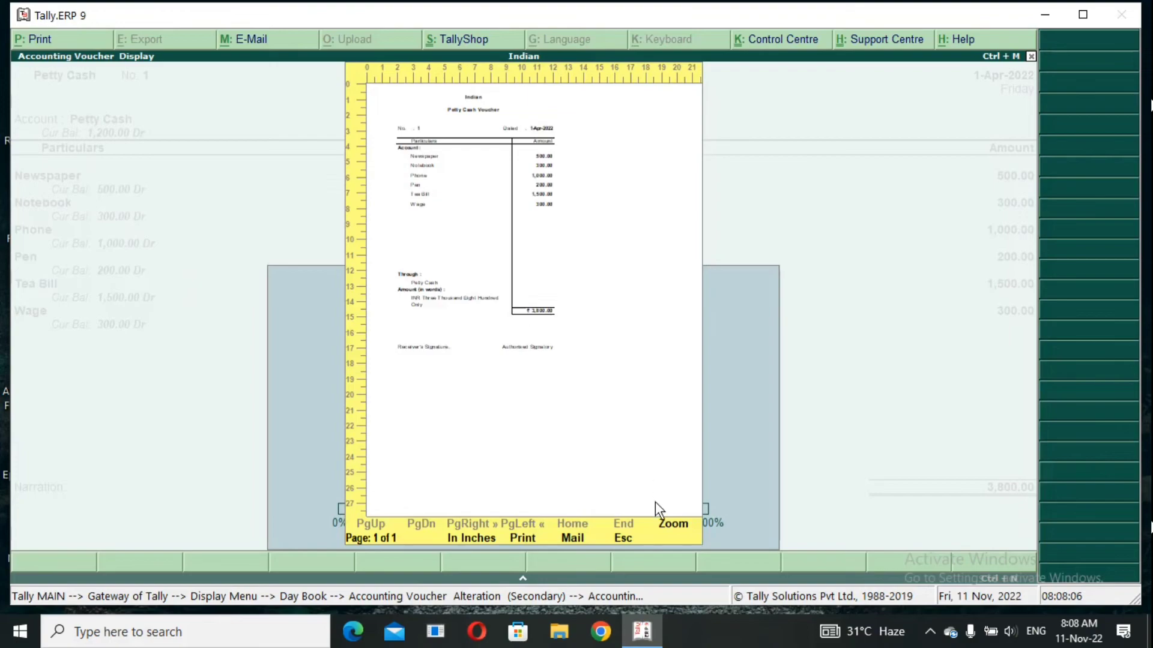
pyautogui.click(711, 527)
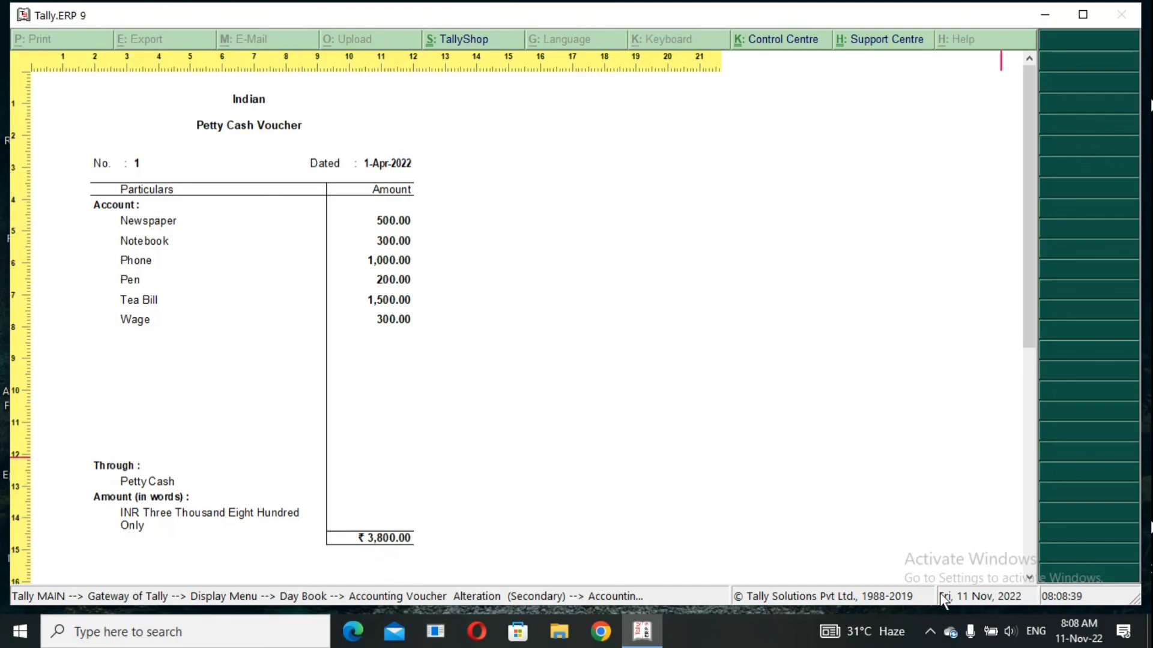
pyautogui.click(930, 631)
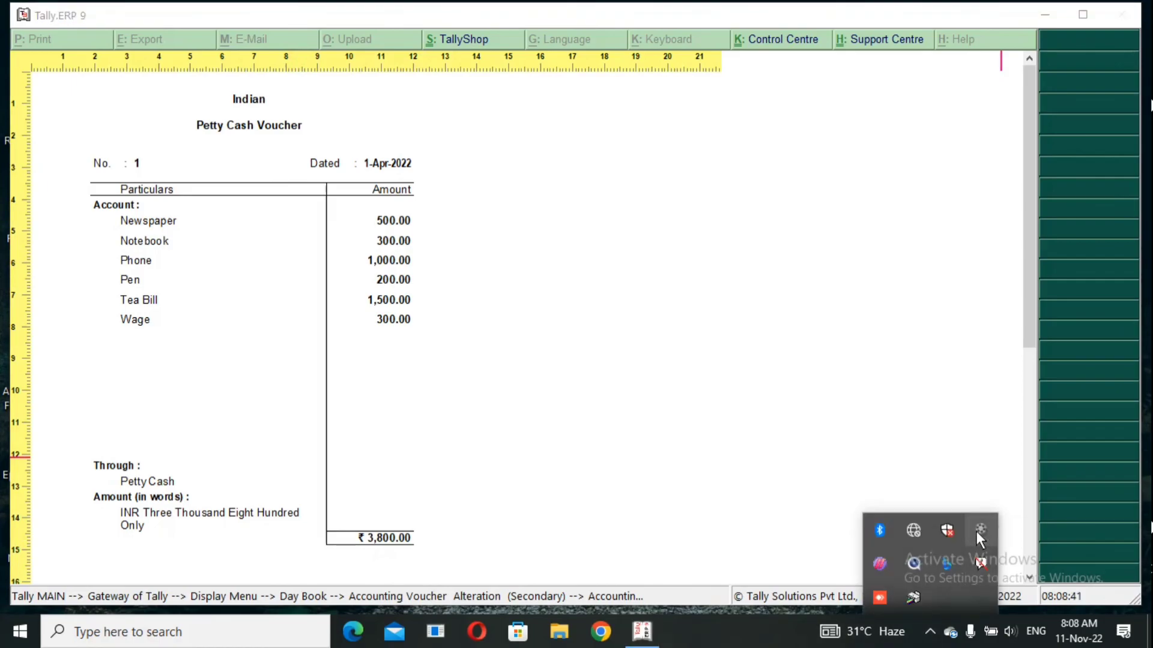
pyautogui.click(976, 531)
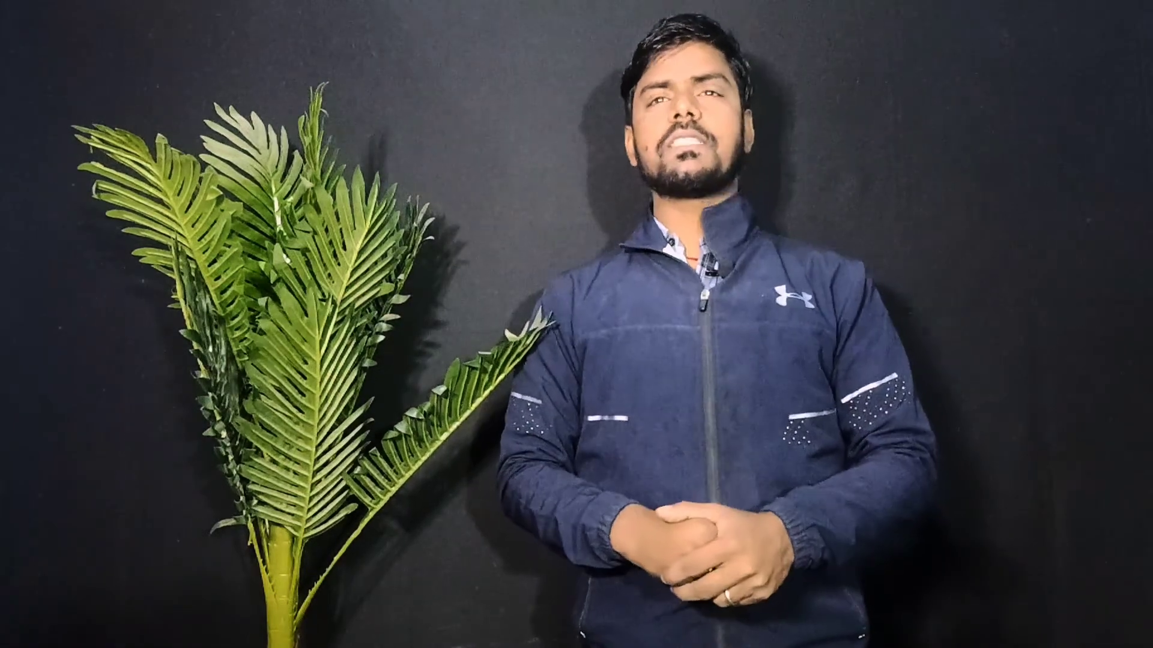